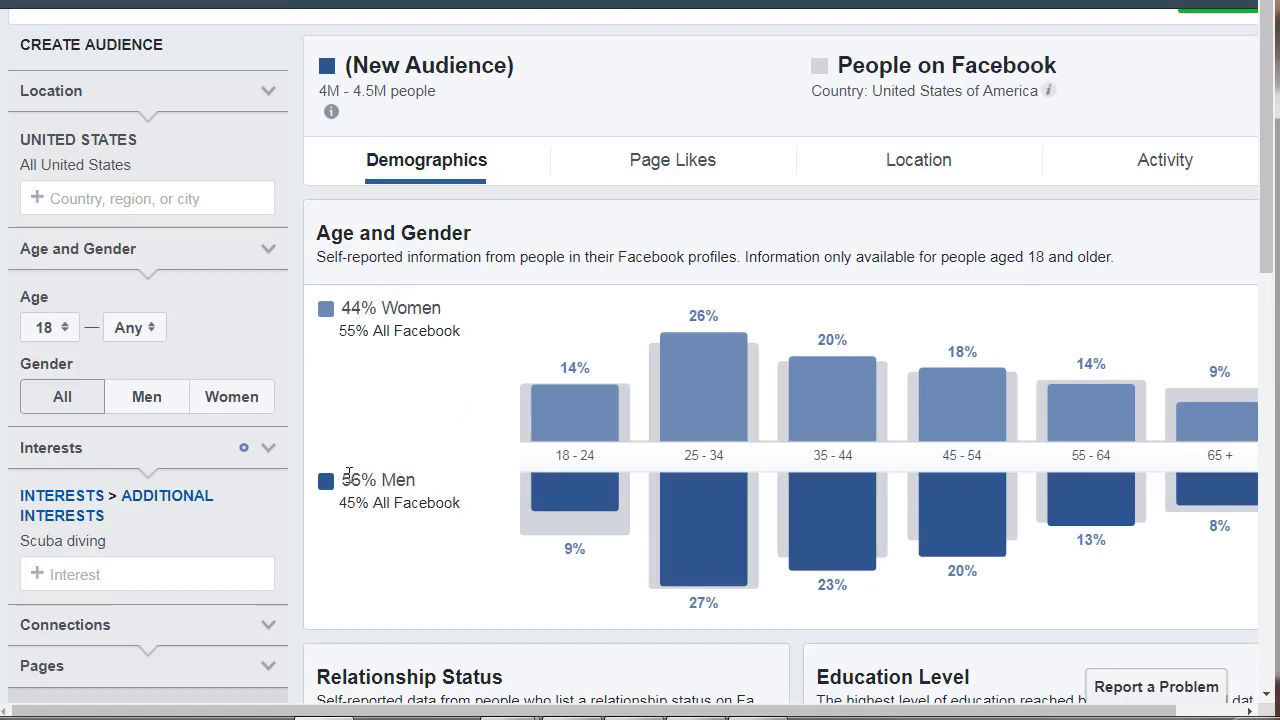
Set the audience's minimum age to 25 and dismiss the audience size notice.
{"action": "left_click_drag", "start_coordinate": [344, 479], "coordinate": [430, 492]}
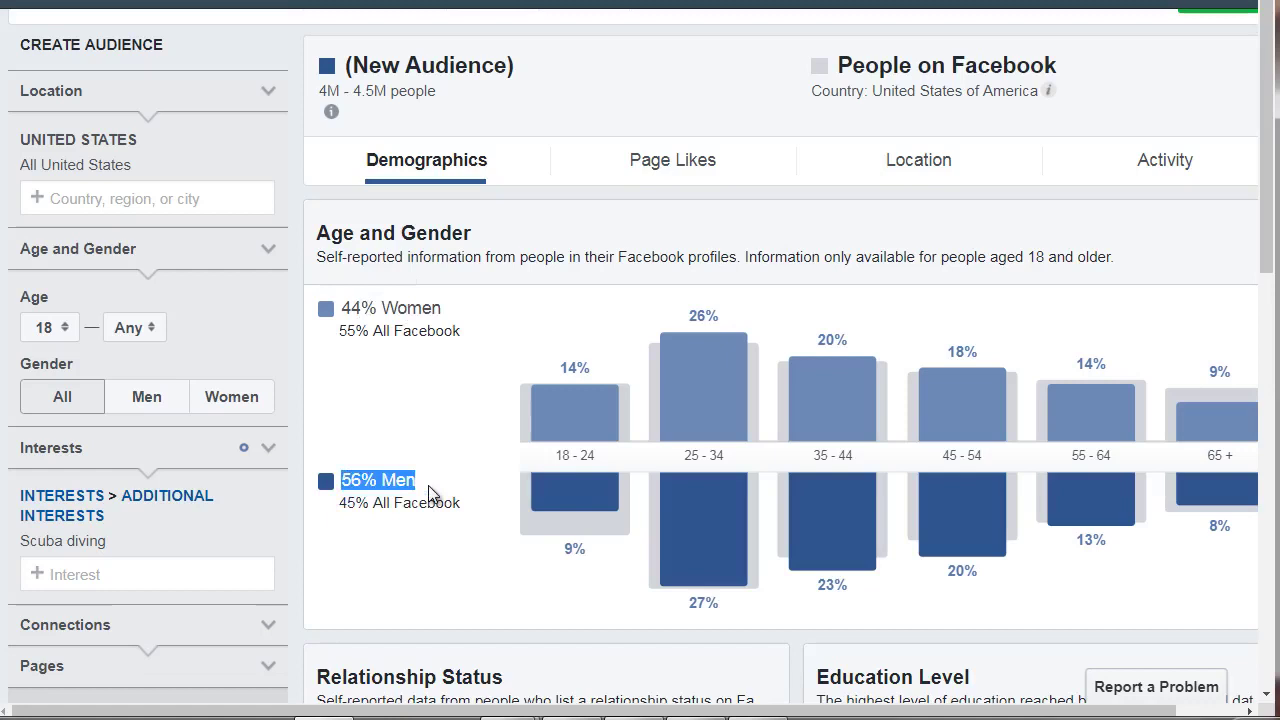
{"action": "left_click", "coordinate": [351, 280]}
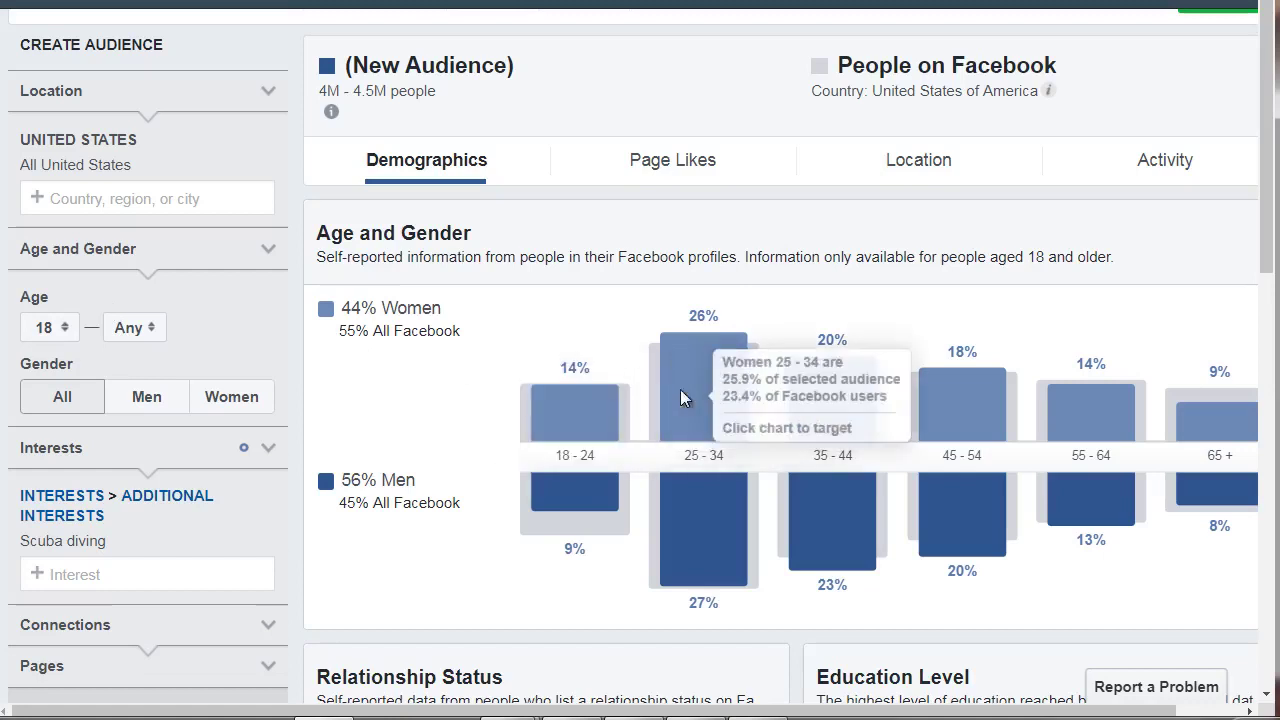
{"action": "mouse_move", "coordinate": [683, 535]}
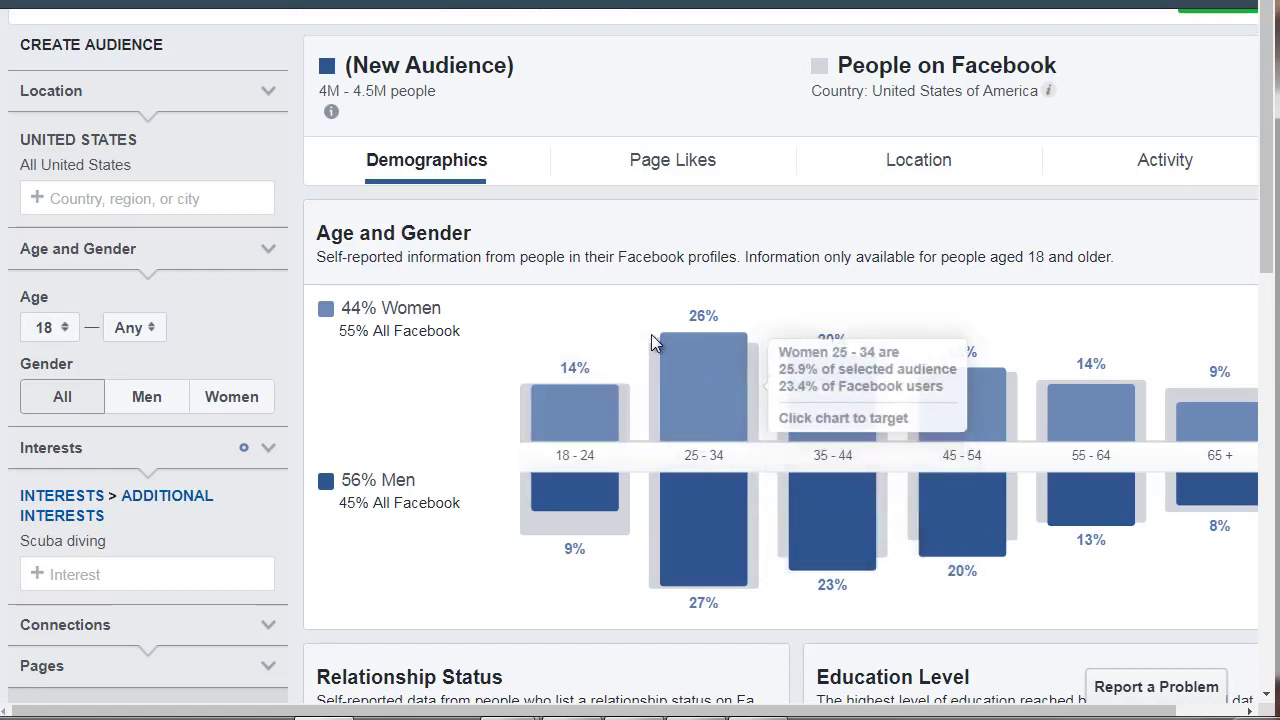
{"action": "left_click", "coordinate": [68, 330]}
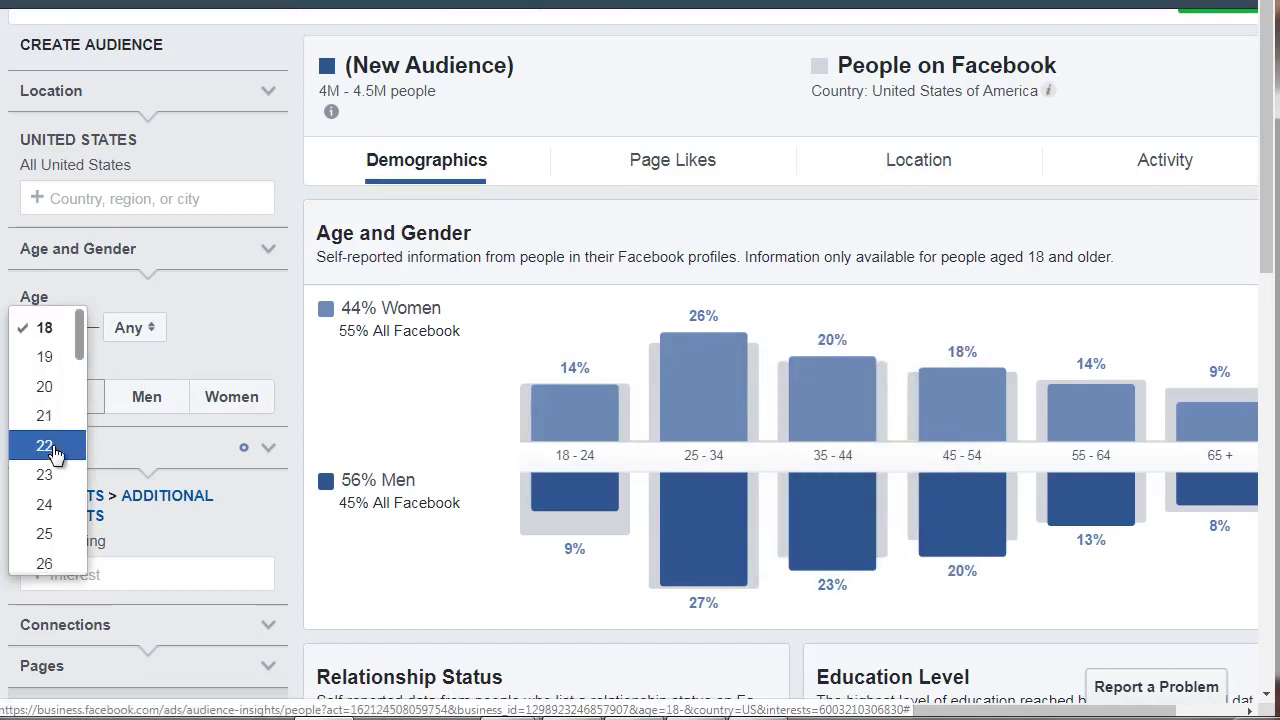
{"action": "left_click", "coordinate": [44, 533]}
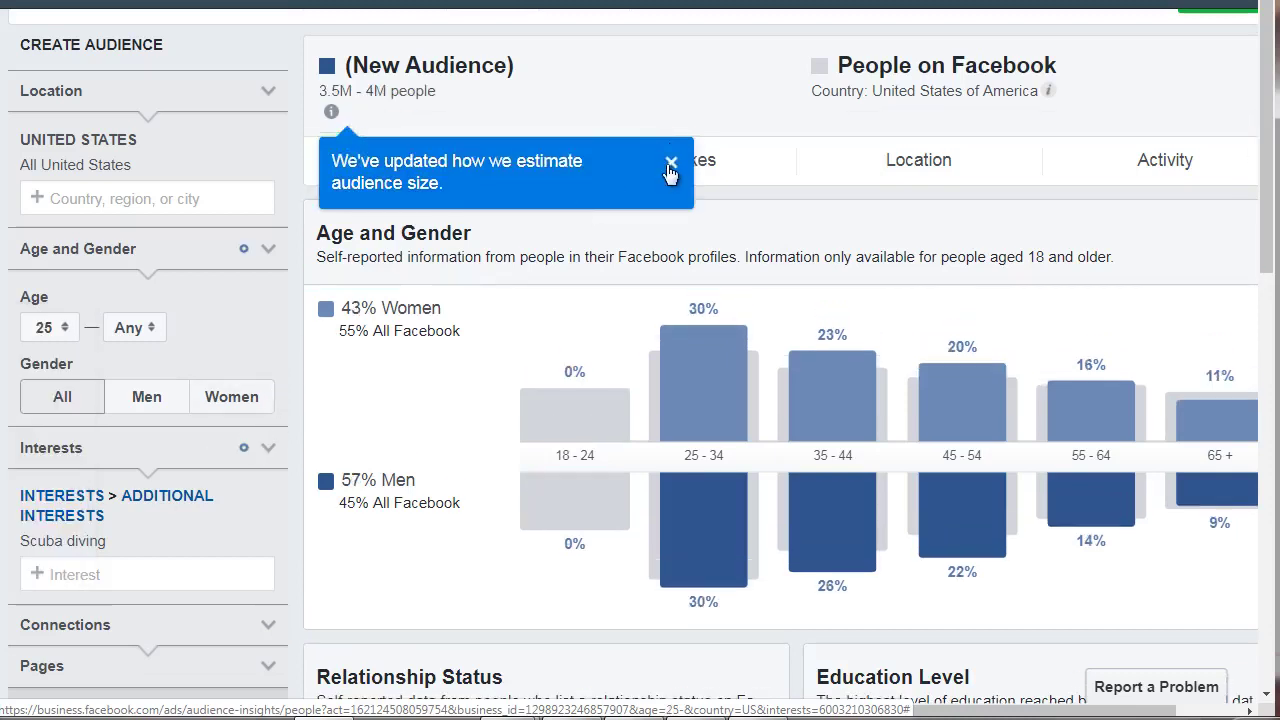
{"action": "left_click", "coordinate": [671, 162]}
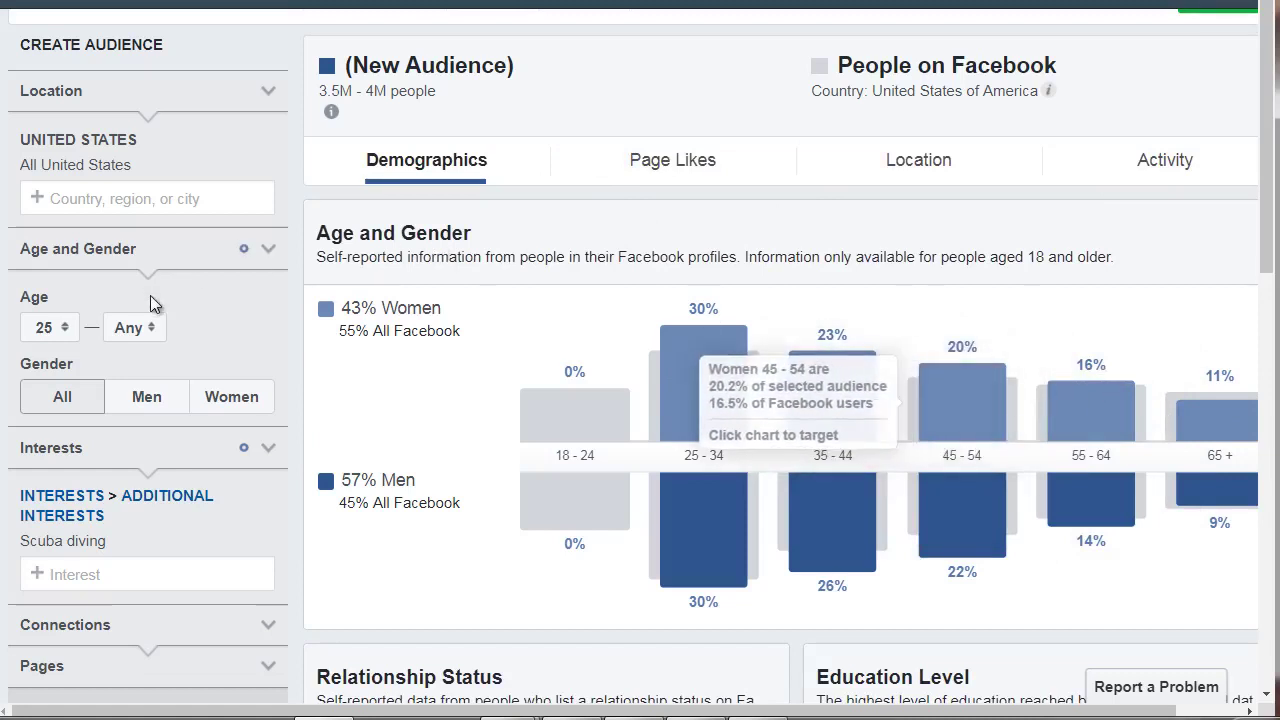
Set the audience's maximum age to 54 and dismiss the audience size notice.
{"action": "left_click", "coordinate": [133, 332]}
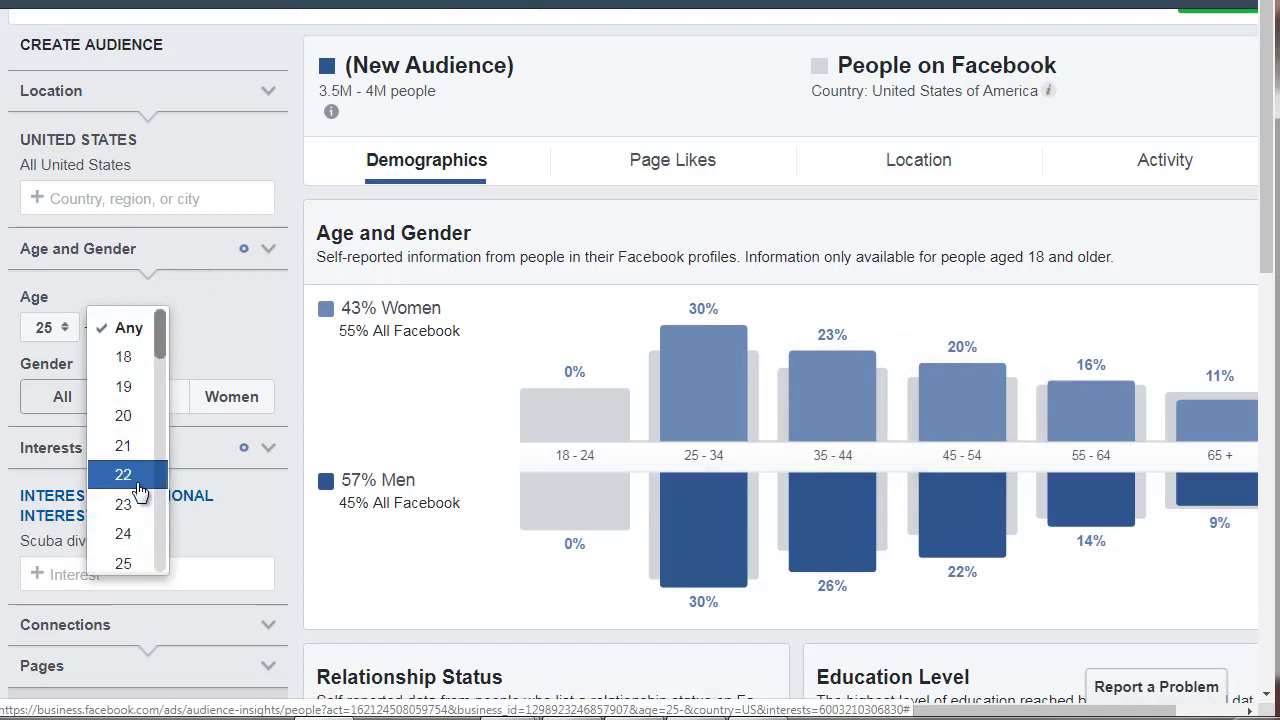
{"action": "scroll", "coordinate": [136, 490], "scroll_direction": "up", "scroll_amount": 1}
{"action": "scroll", "coordinate": [140, 490], "scroll_direction": "down", "scroll_amount": 1}
{"action": "scroll", "coordinate": [140, 490], "scroll_direction": "down", "scroll_amount": 5}
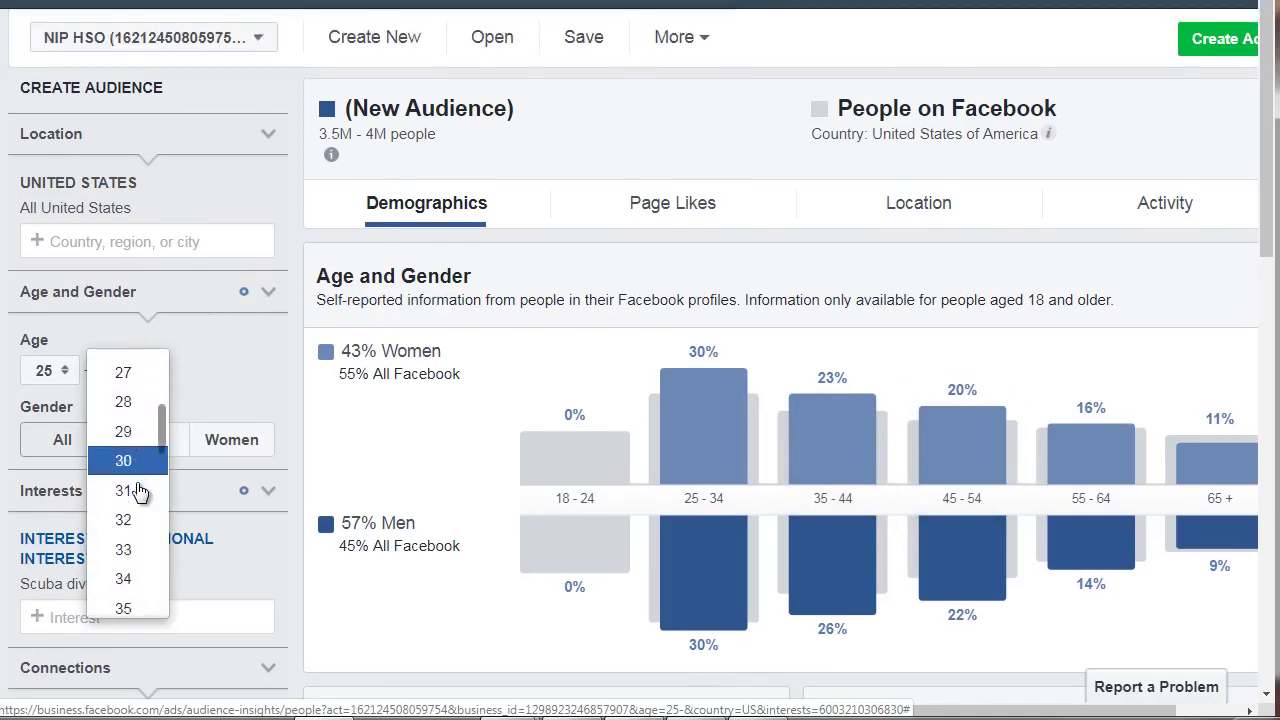
{"action": "scroll", "coordinate": [138, 490], "scroll_direction": "down", "scroll_amount": 6}
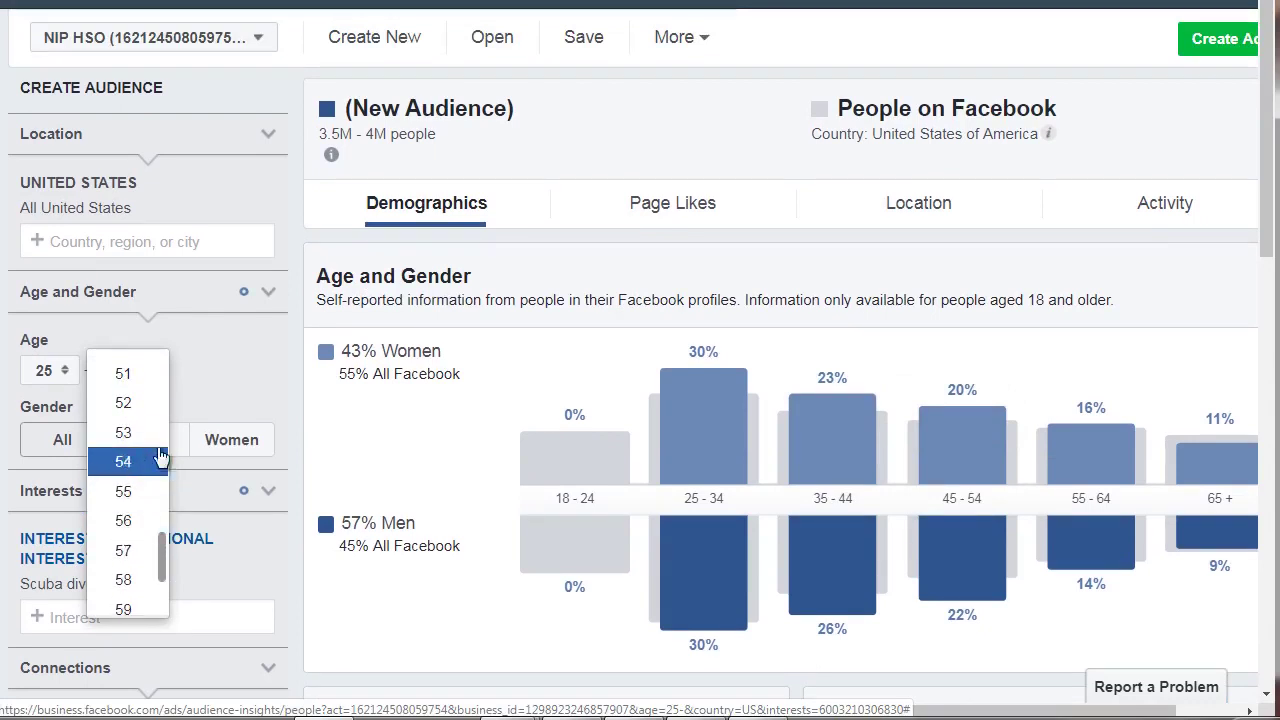
{"action": "left_click", "coordinate": [158, 461]}
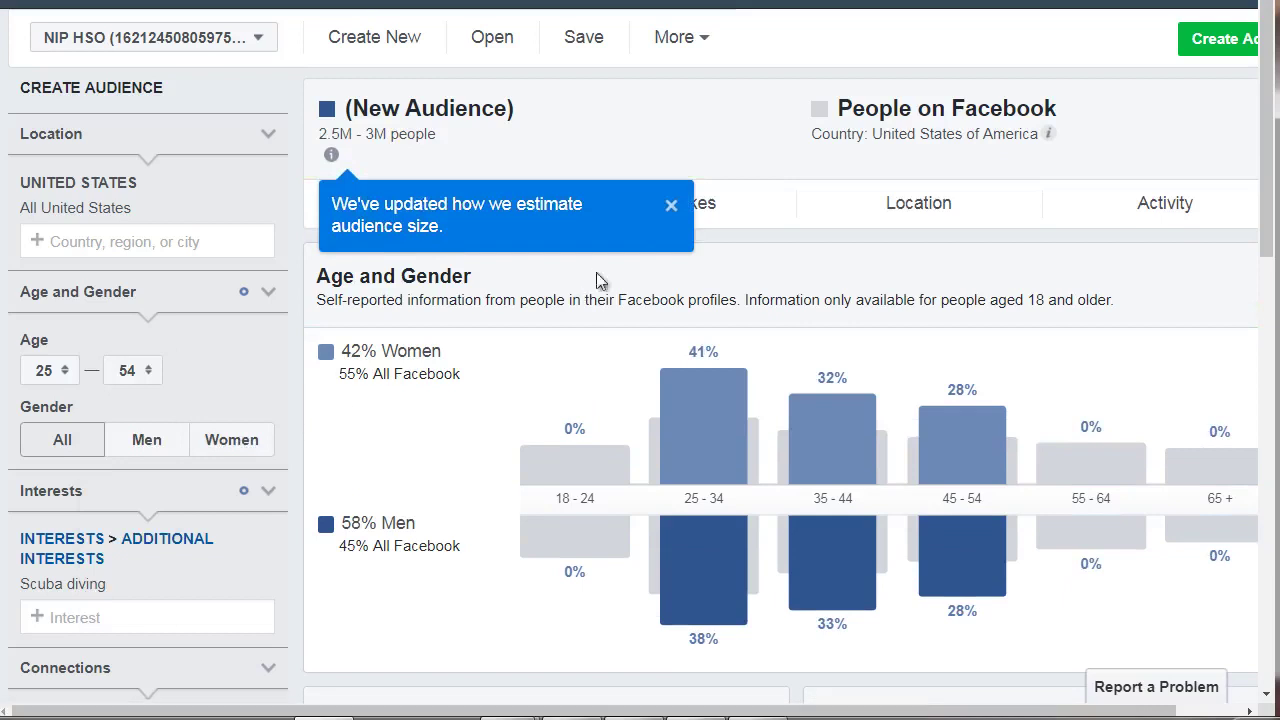
{"action": "left_click", "coordinate": [671, 205]}
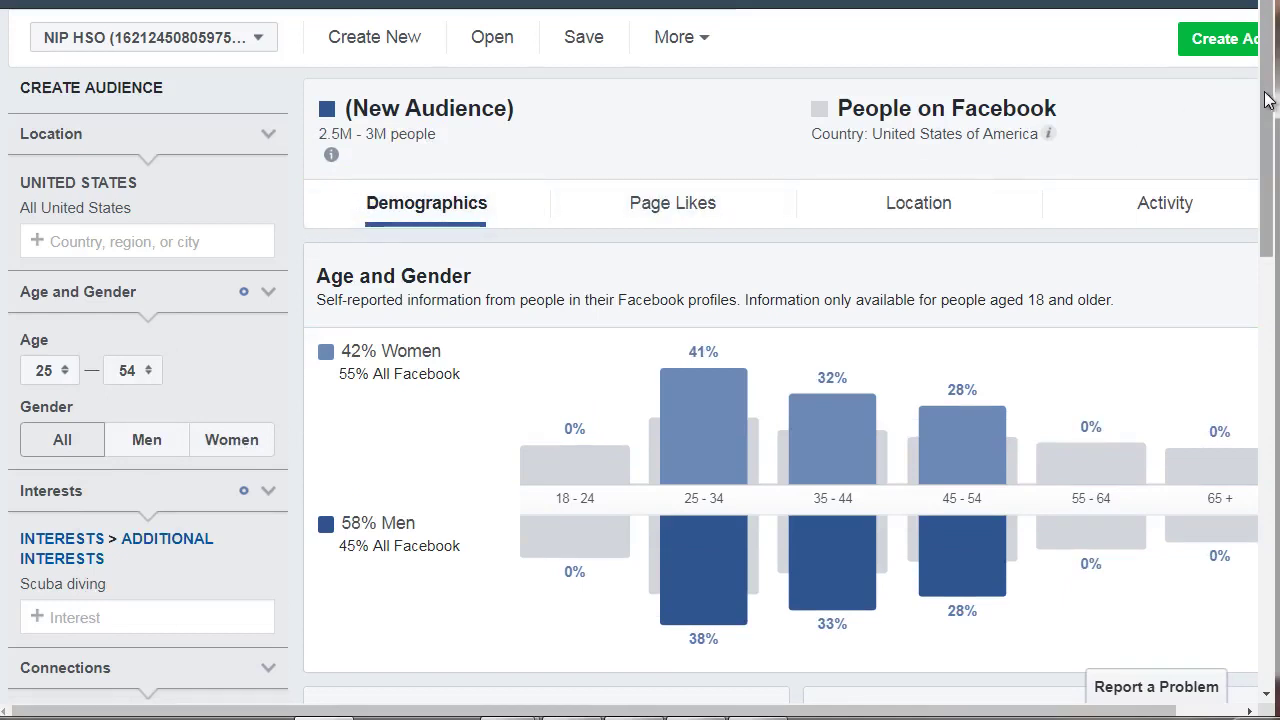
{"action": "left_click_drag", "start_coordinate": [1266, 96], "coordinate": [1266, 128]}
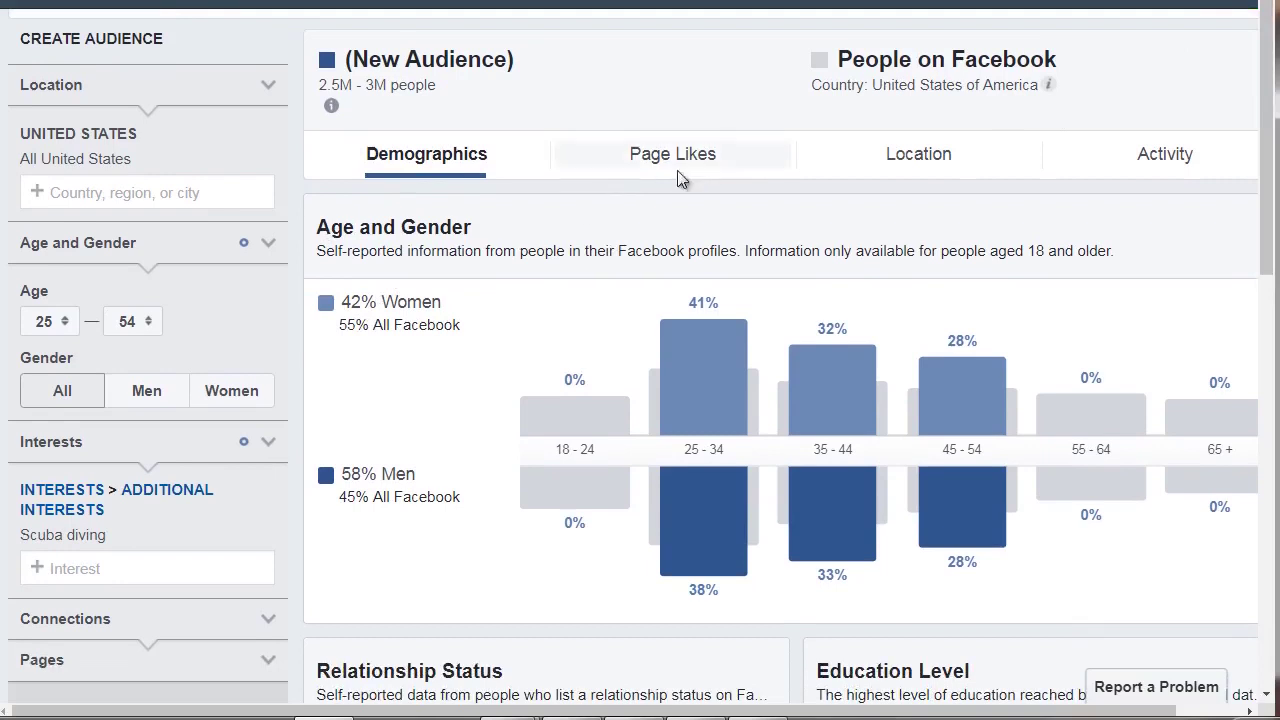
Switch to Notepad and list the audience profile on separate lines: Location: United States, Age: 25-54, Gender: All, Interest: Scuba Diving.
{"action": "left_click", "coordinate": [696, 717]}
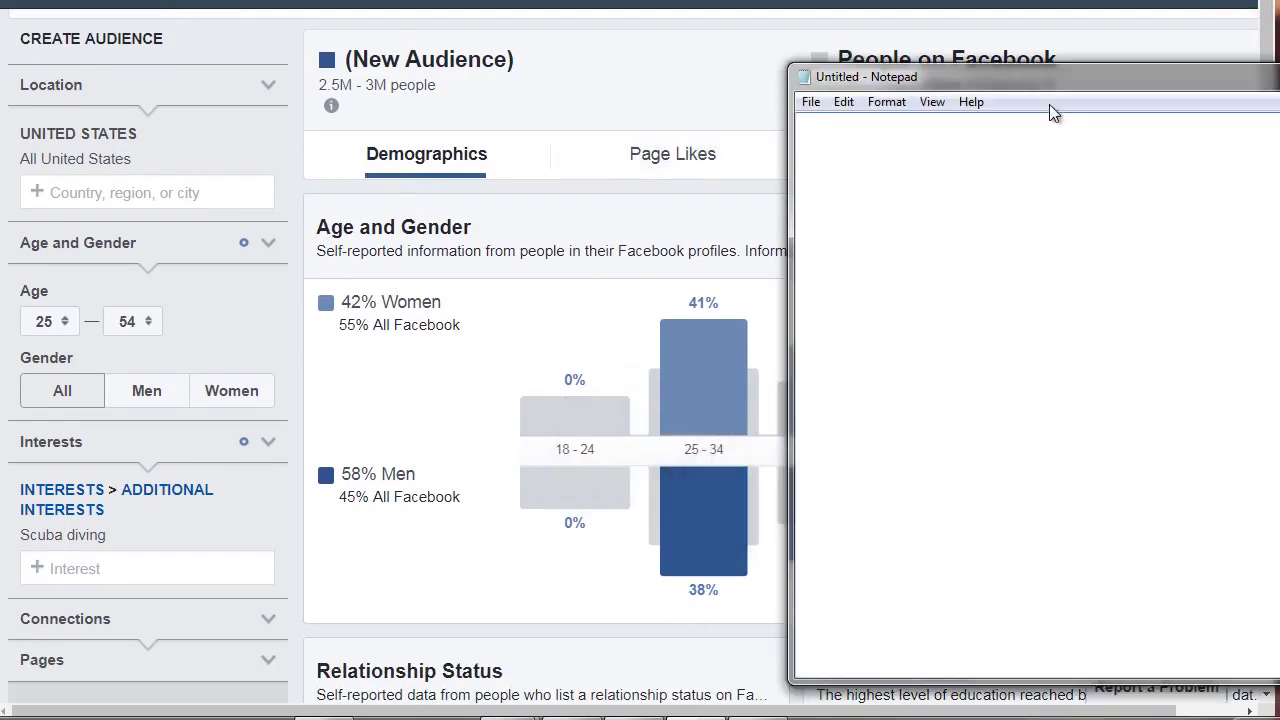
{"action": "left_click_drag", "start_coordinate": [1039, 84], "coordinate": [603, 74]}
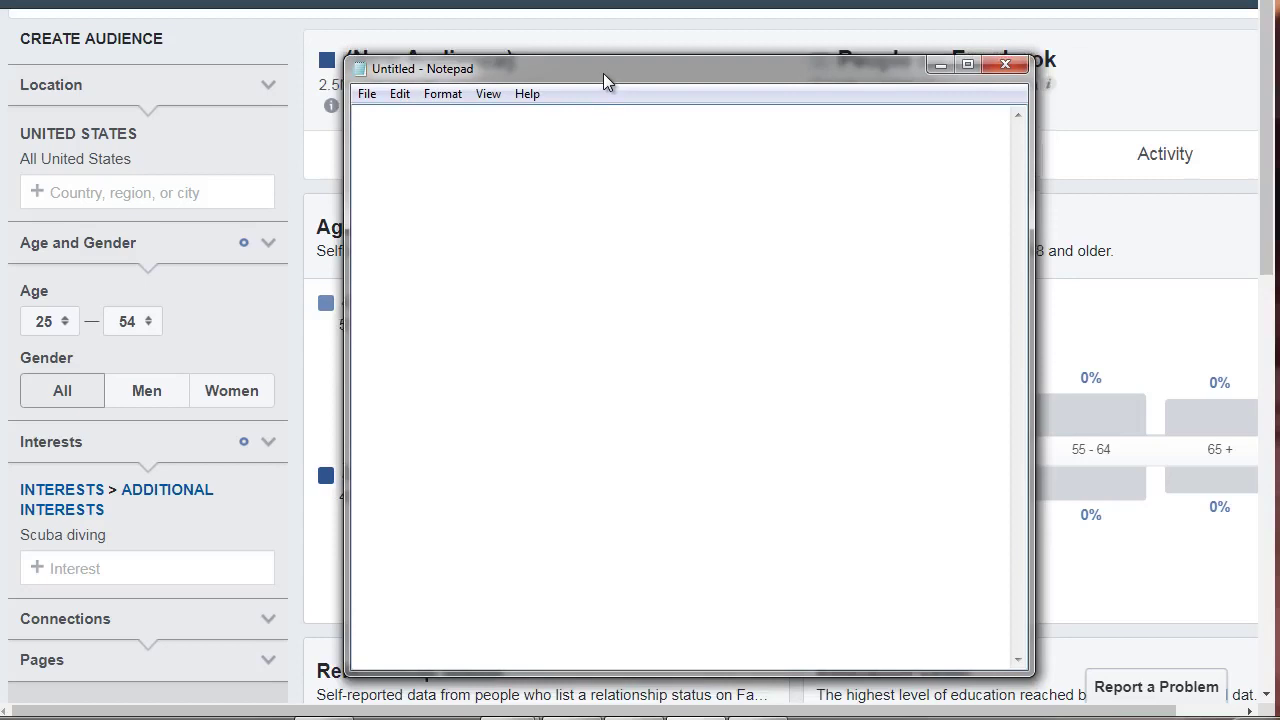
{"action": "type", "text": "Location:  United States"}
{"action": "key", "text": "Return"}
{"action": "key", "text": "Return"}
{"action": "type", "text": "Ag"}
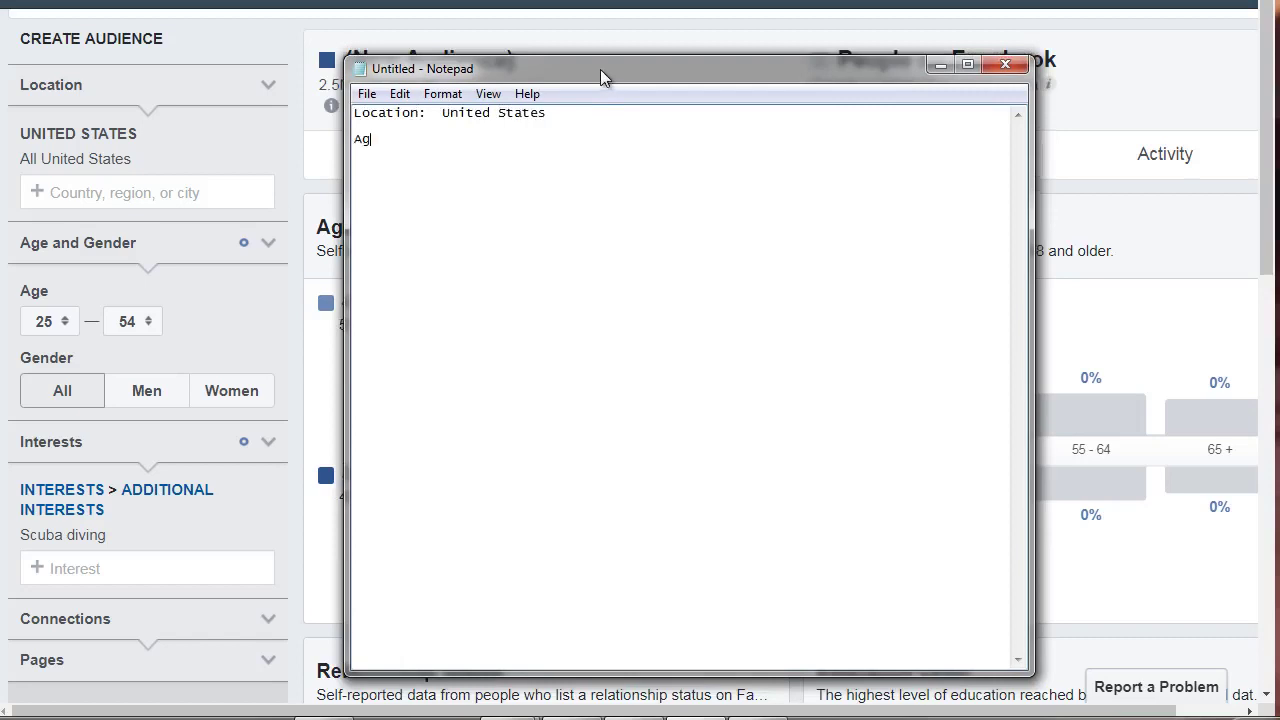
{"action": "type", "text": "e:  25-54"}
{"action": "key", "text": "Return"}
{"action": "key", "text": "Return"}
{"action": "type", "text": "Gender :AllIn"}
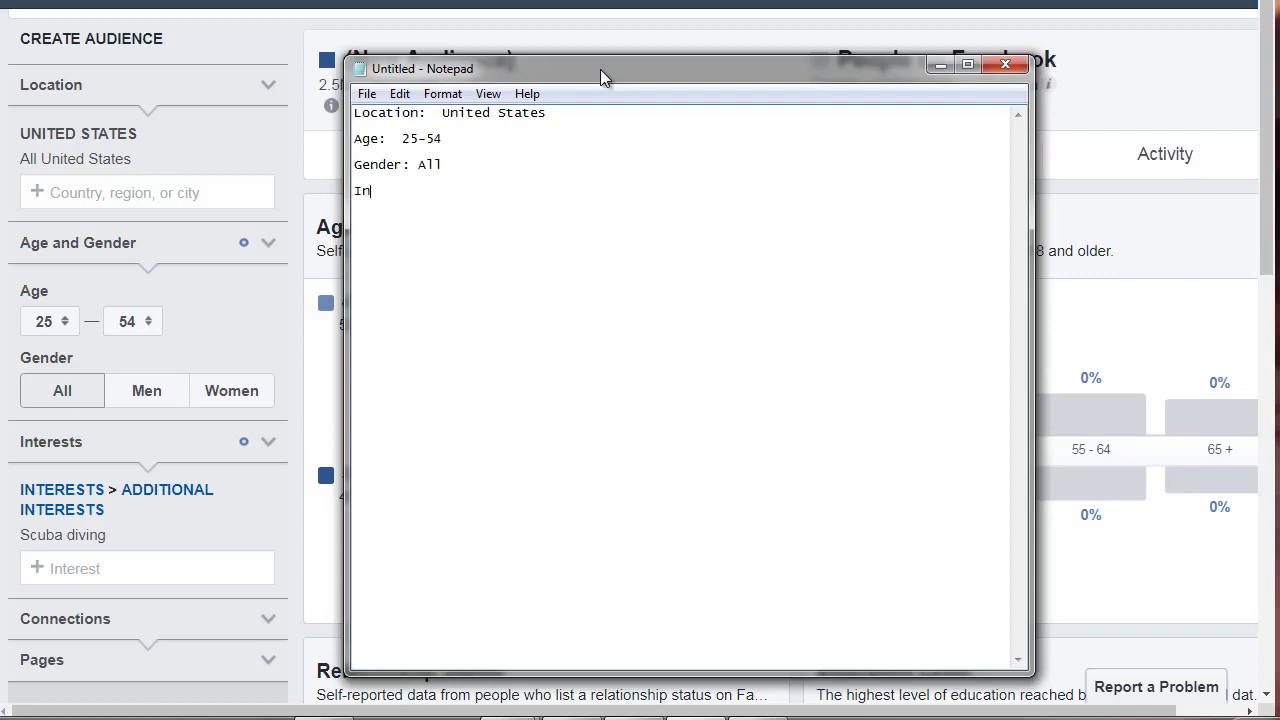
{"action": "type", "text": "terest:  Scuba Diving"}
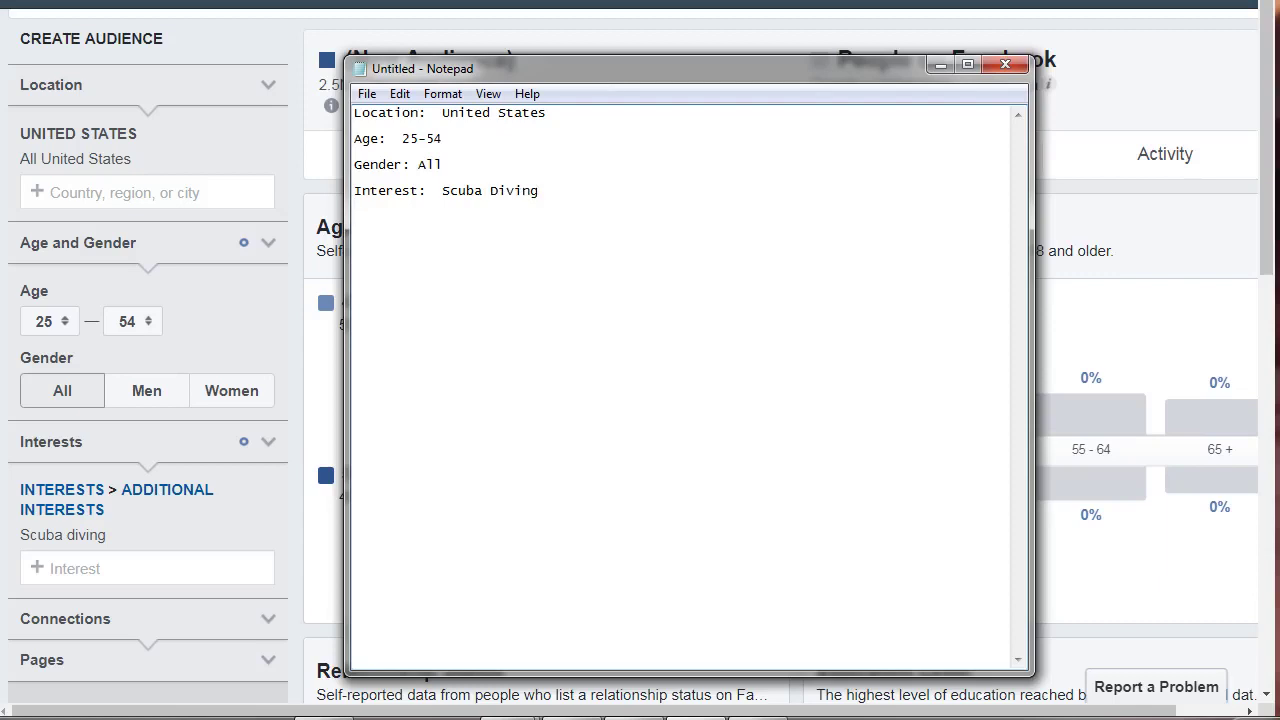
Check the relationship, education and job title charts in Audience Insights, and add the line "Relationship: Married" to the Notepad profile.
{"action": "left_click_drag", "start_coordinate": [527, 69], "coordinate": [882, 85]}
{"action": "left_click", "coordinate": [442, 105]}
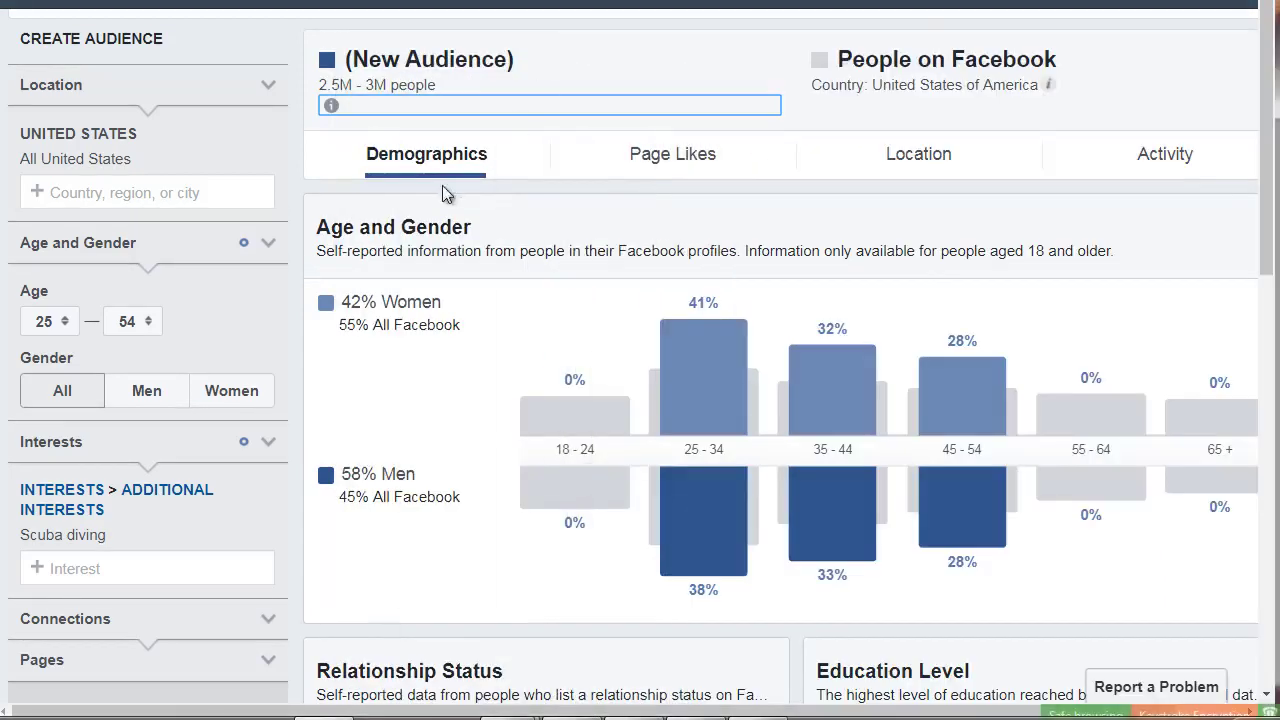
{"action": "scroll", "coordinate": [476, 305], "scroll_direction": "down", "scroll_amount": 5}
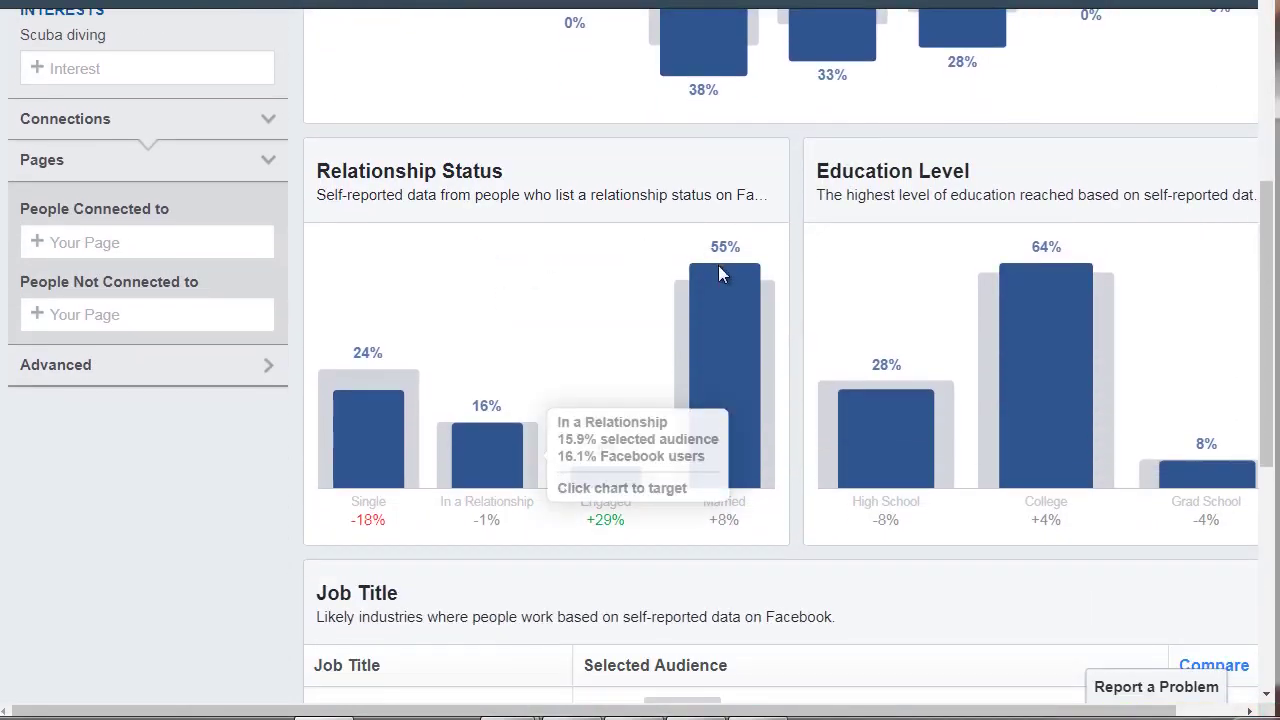
{"action": "scroll", "coordinate": [740, 680], "scroll_direction": "down", "scroll_amount": 5}
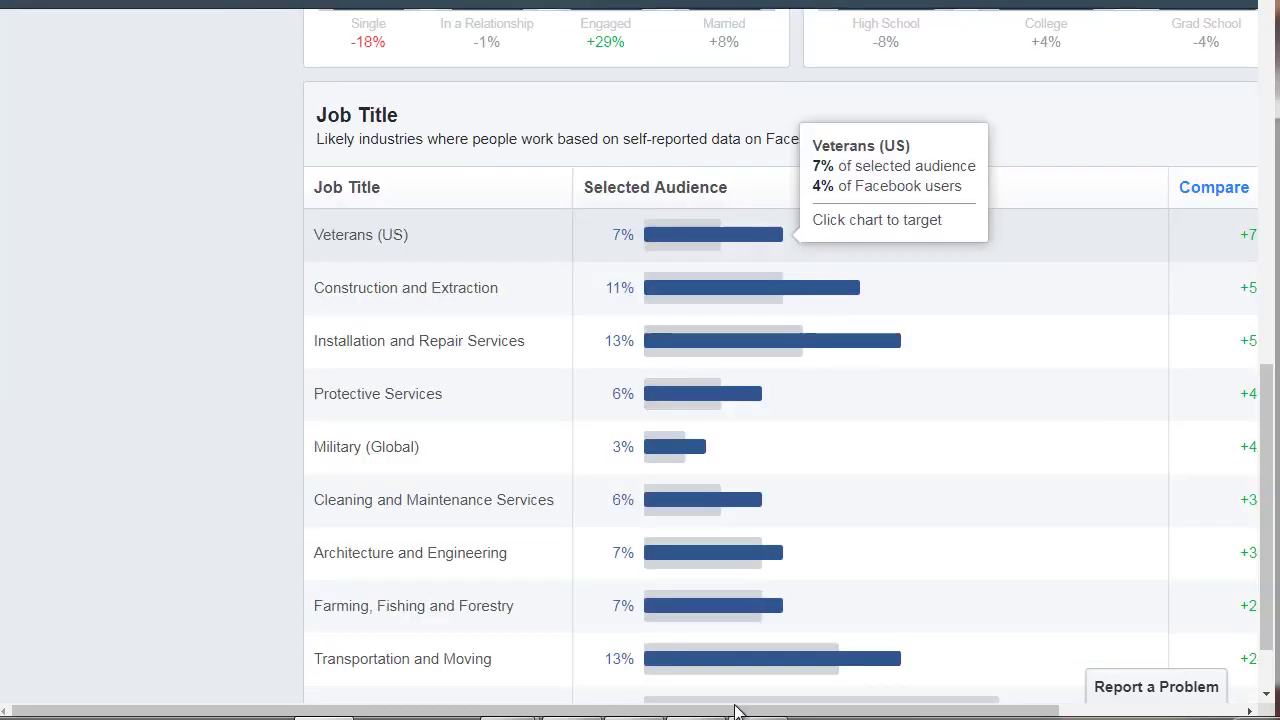
{"action": "left_click", "coordinate": [735, 712]}
{"action": "left_click_drag", "start_coordinate": [868, 85], "coordinate": [662, 19]}
{"action": "type", "text": "Married"}
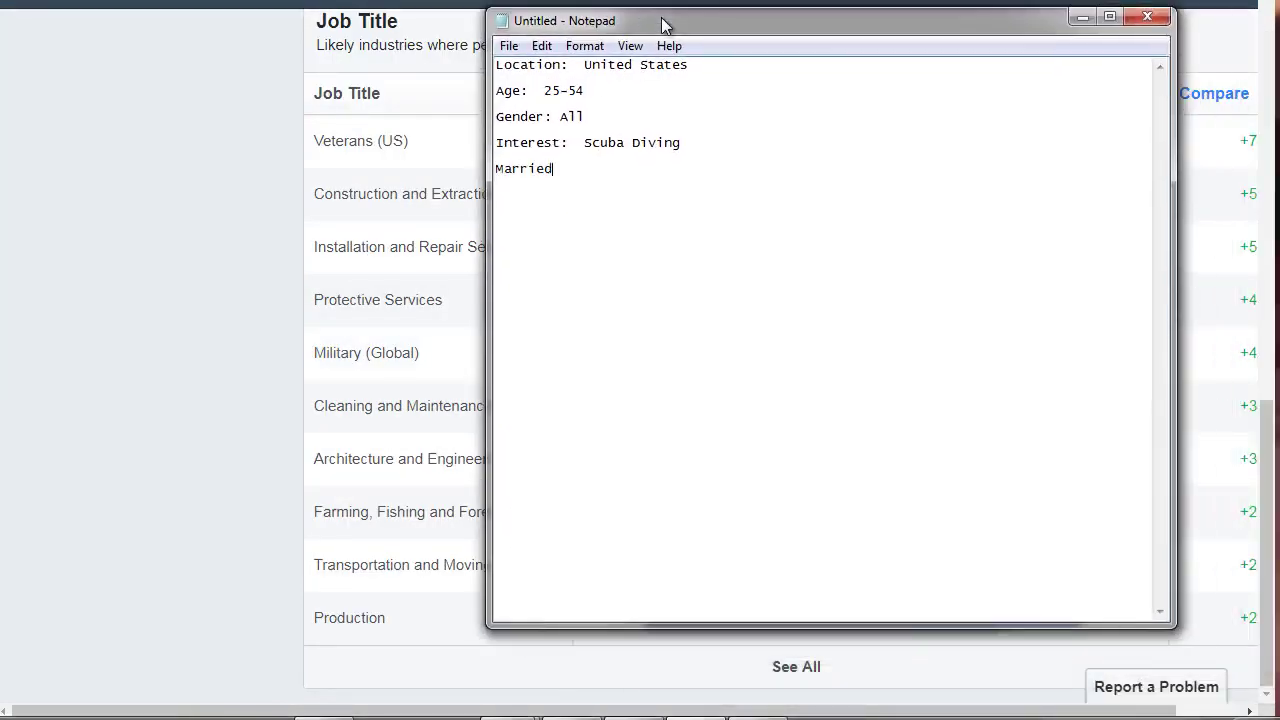
{"action": "key", "text": "BackSpace"}
{"action": "key", "text": "BackSpace"}
{"action": "key", "text": "BackSpace"}
{"action": "key", "text": "BackSpace"}
{"action": "key", "text": "BackSpace"}
{"action": "key", "text": "BackSpace"}
{"action": "key", "text": "BackSpace"}
{"action": "type", "text": "Relationship:  Married  "}
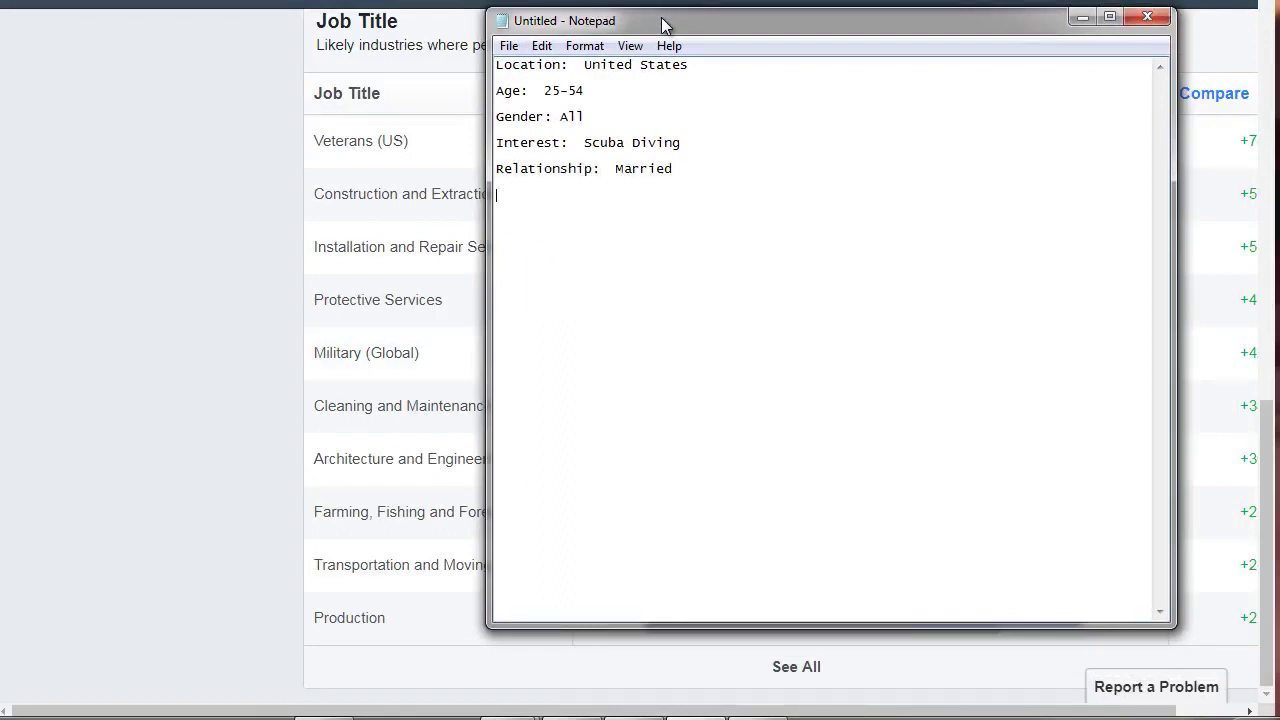
Add the lines "Education: College" and "Job Title: Production, Veterans, Installation and Repairs, etc..." to the profile notes.
{"action": "type", "text": "Education:  College"}
{"action": "key", "text": "Return"}
{"action": "type", "text": "J"}
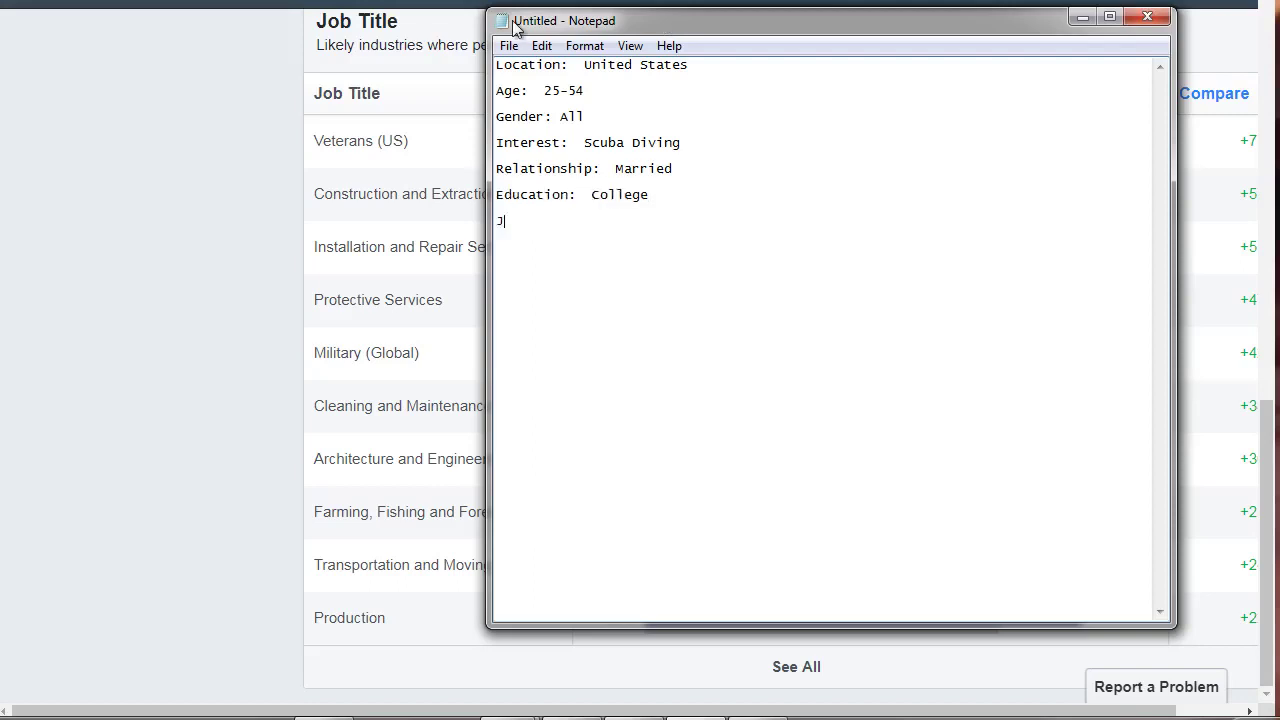
{"action": "type", "text": "ob Title:"}
{"action": "left_click_drag", "start_coordinate": [621, 33], "coordinate": [587, 62]}
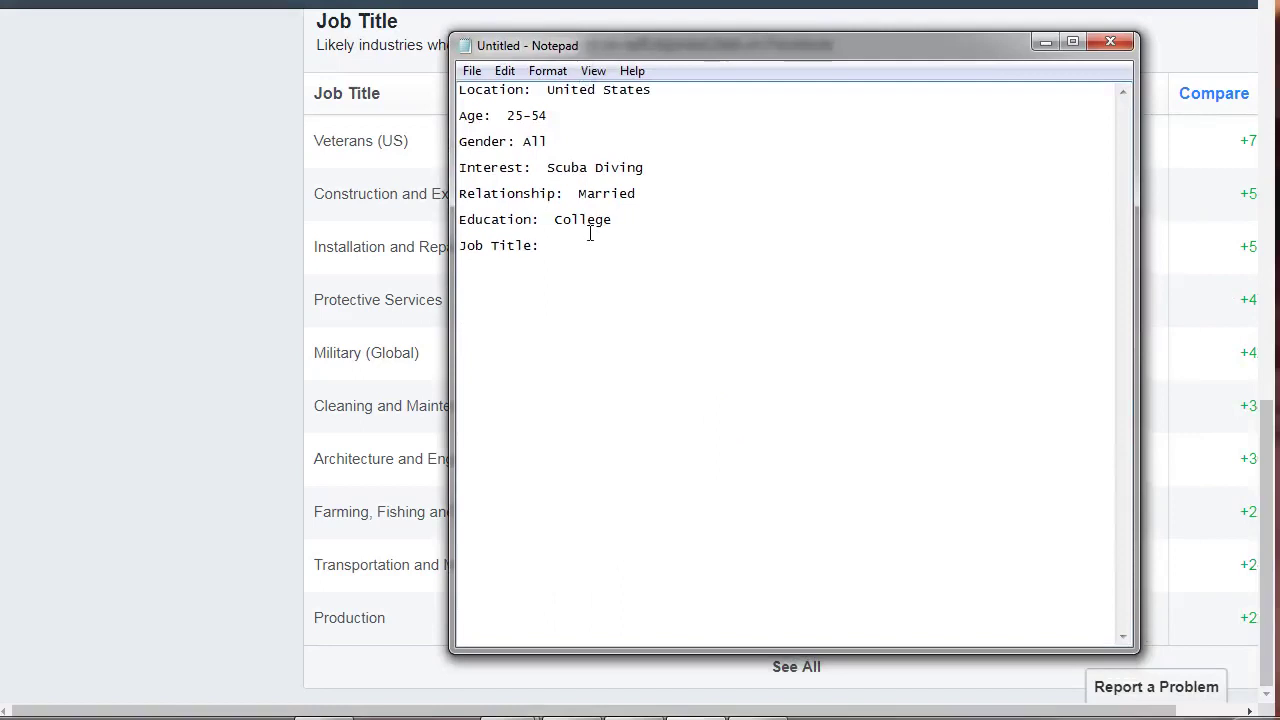
{"action": "type", "text": ":  Production, Veterans"}
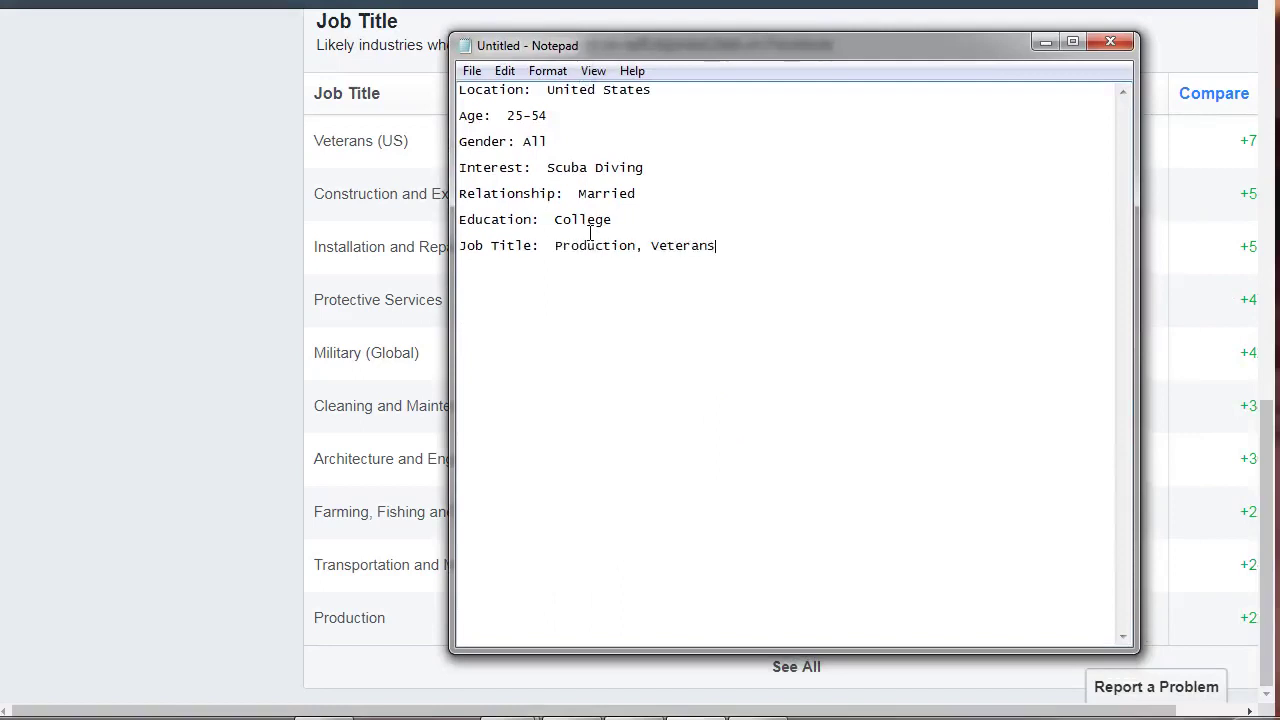
{"action": "type", "text": ", Installation and Repairs, etc..."}
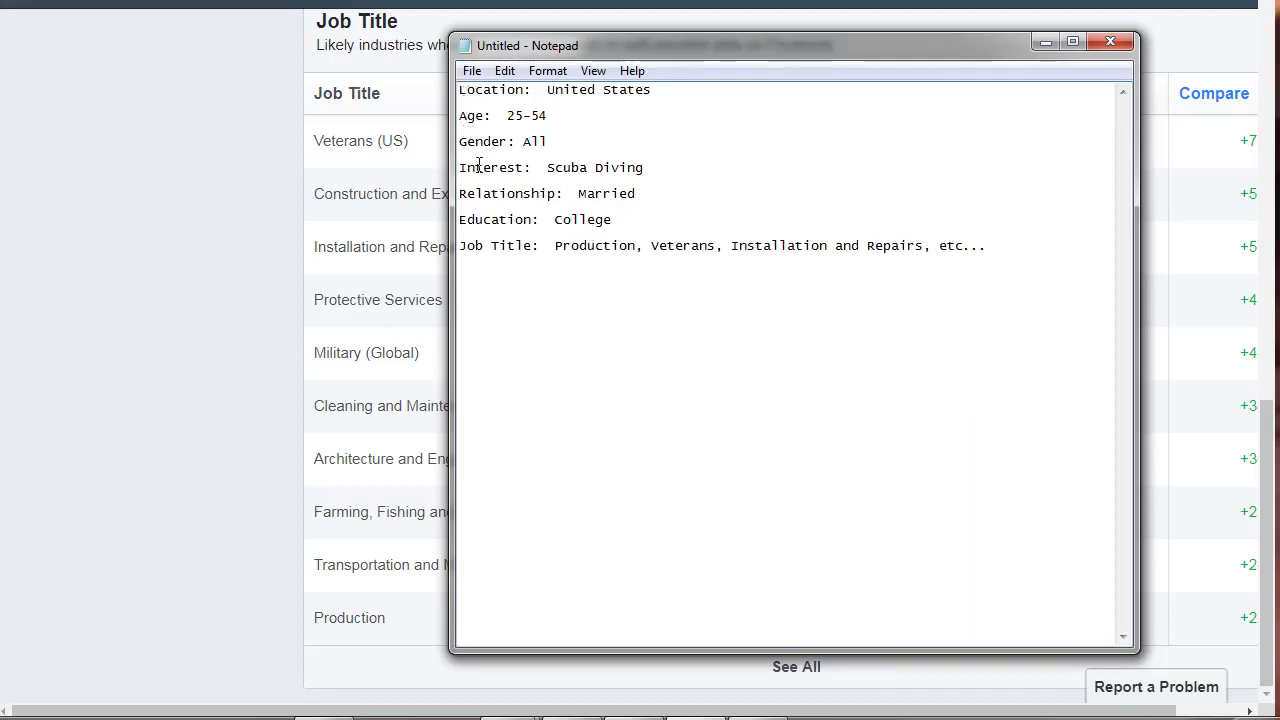
{"action": "left_click_drag", "start_coordinate": [646, 170], "coordinate": [457, 91]}
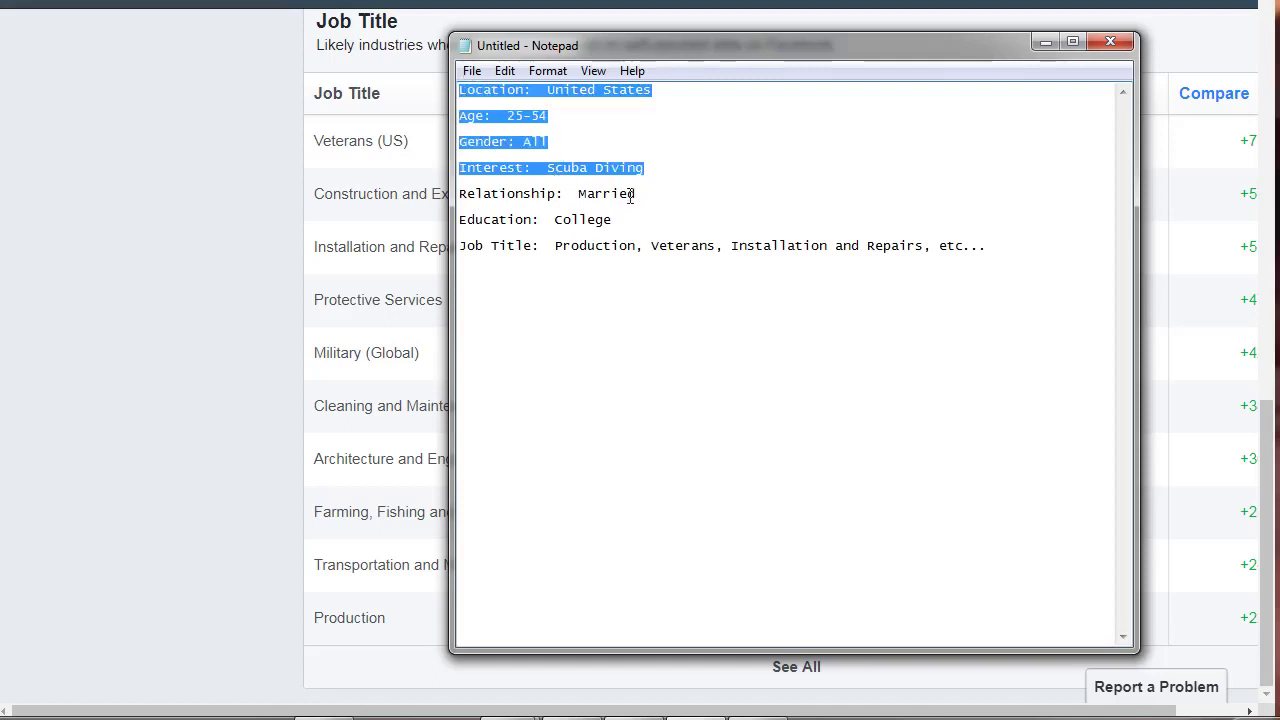
{"action": "left_click_drag", "start_coordinate": [654, 194], "coordinate": [457, 93]}
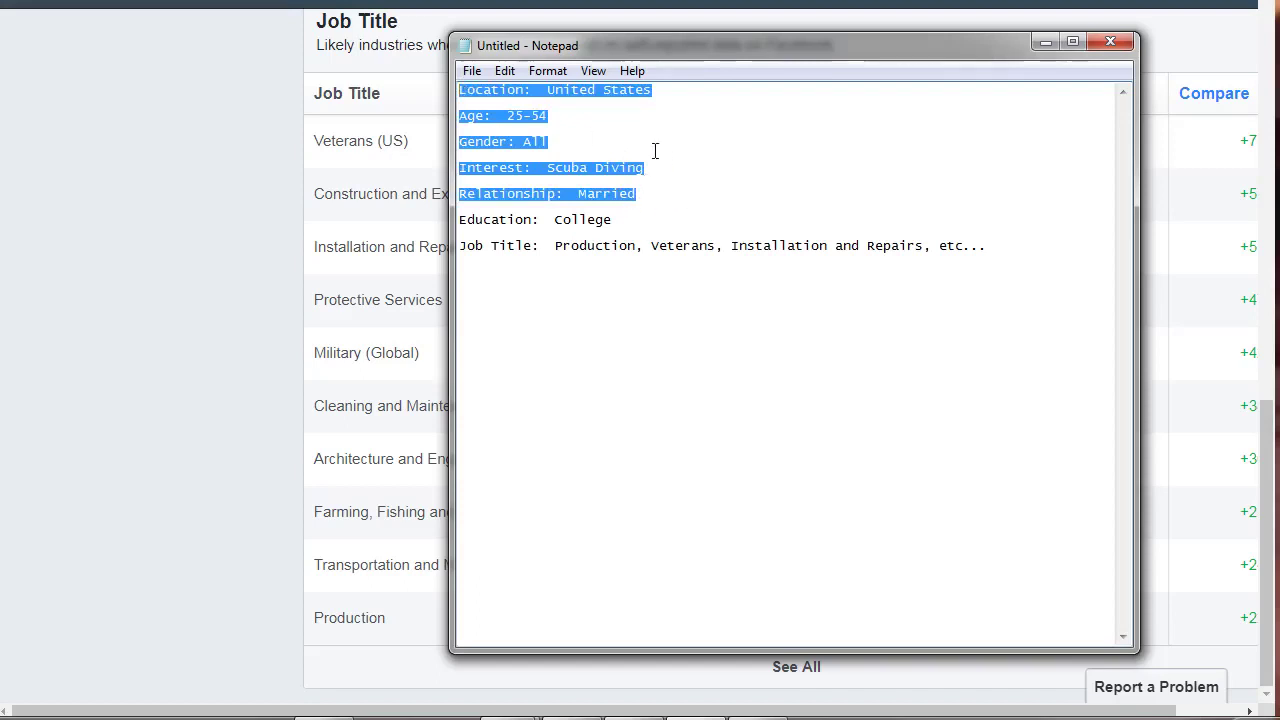
{"action": "left_click", "coordinate": [549, 196]}
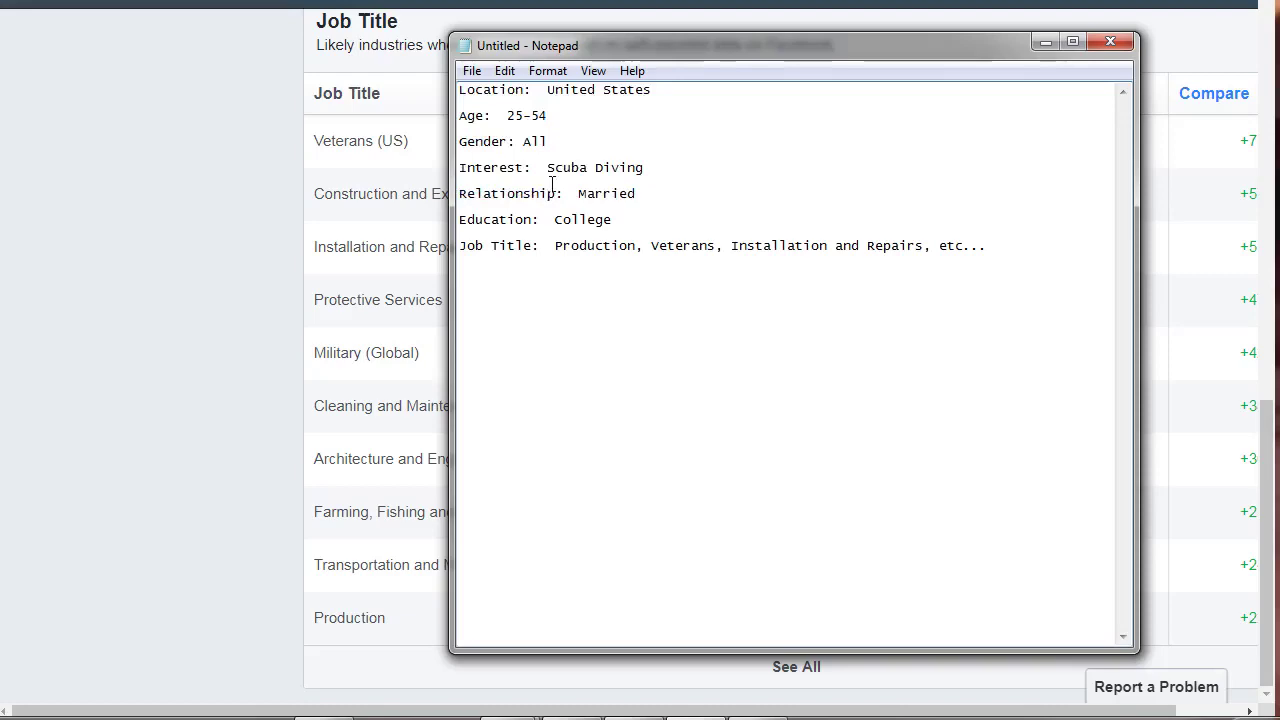
{"action": "left_click", "coordinate": [1021, 259]}
Switch back to Audience Insights, show the Page Likes data for the audience, and dismiss the audience size notice.
{"action": "left_click", "coordinate": [221, 303]}
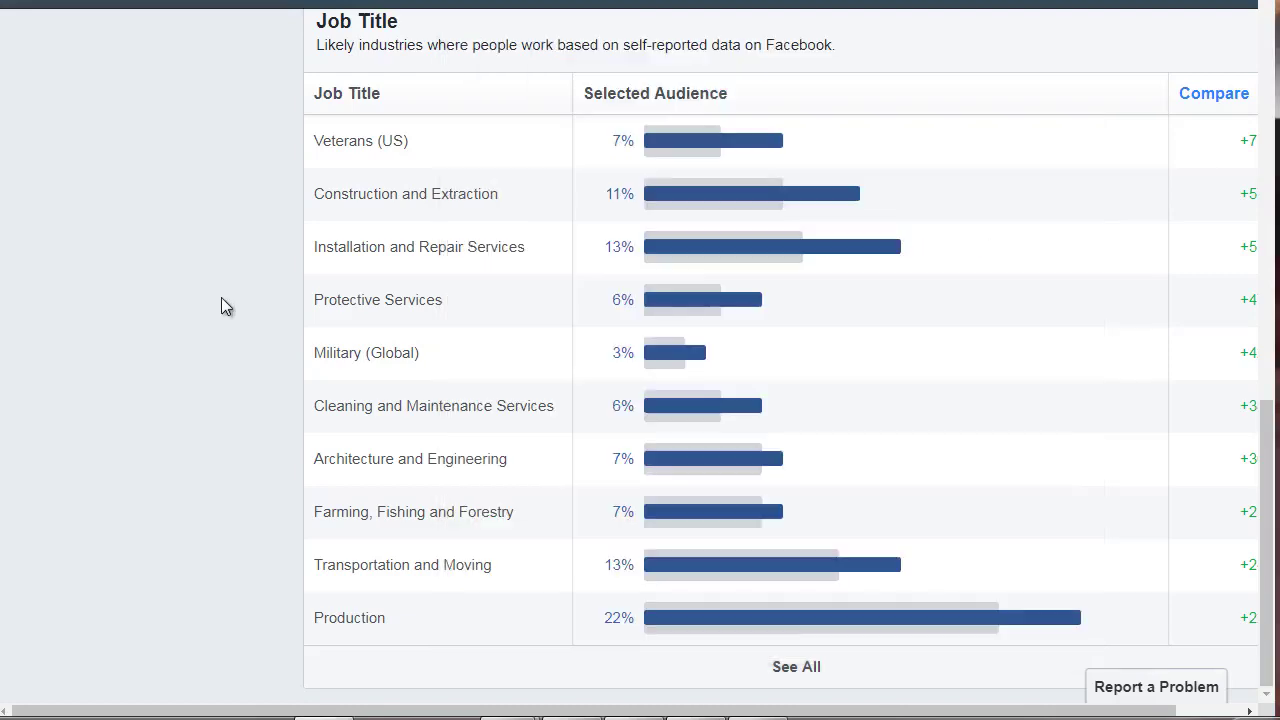
{"action": "scroll", "coordinate": [460, 330], "scroll_direction": "up", "scroll_amount": 6}
{"action": "scroll", "coordinate": [470, 320], "scroll_direction": "up", "scroll_amount": 4}
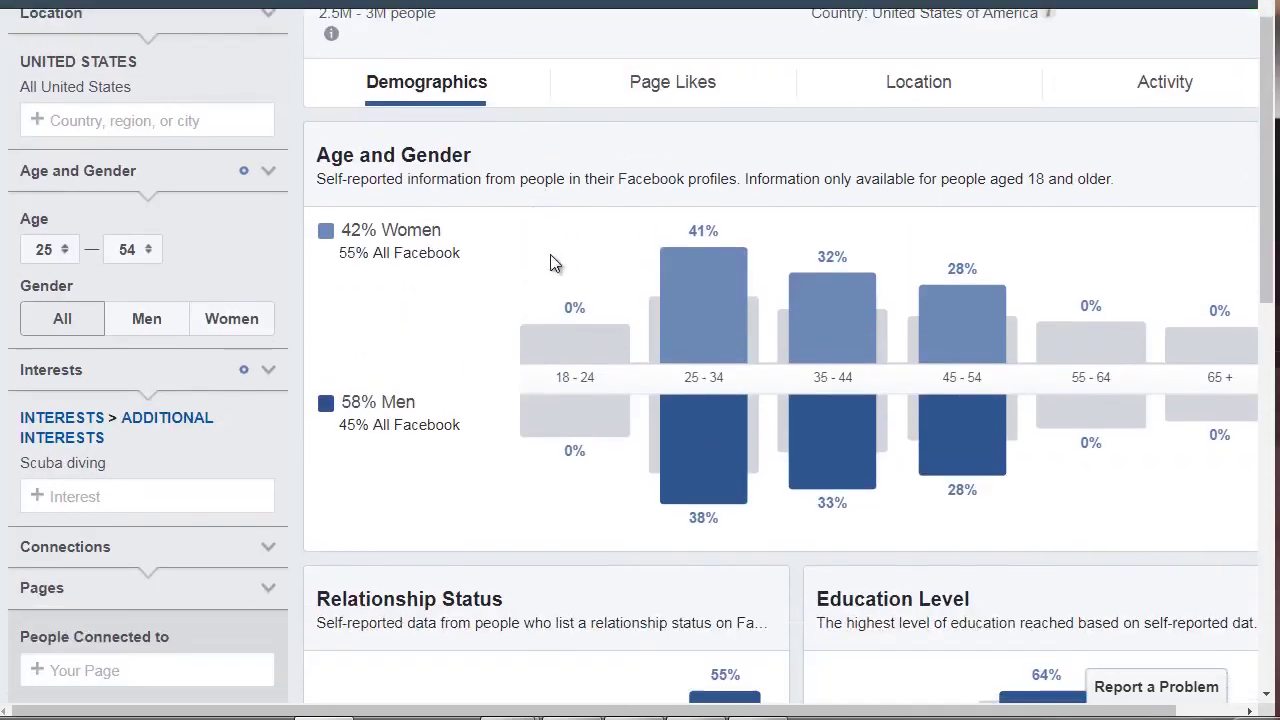
{"action": "left_click", "coordinate": [676, 100]}
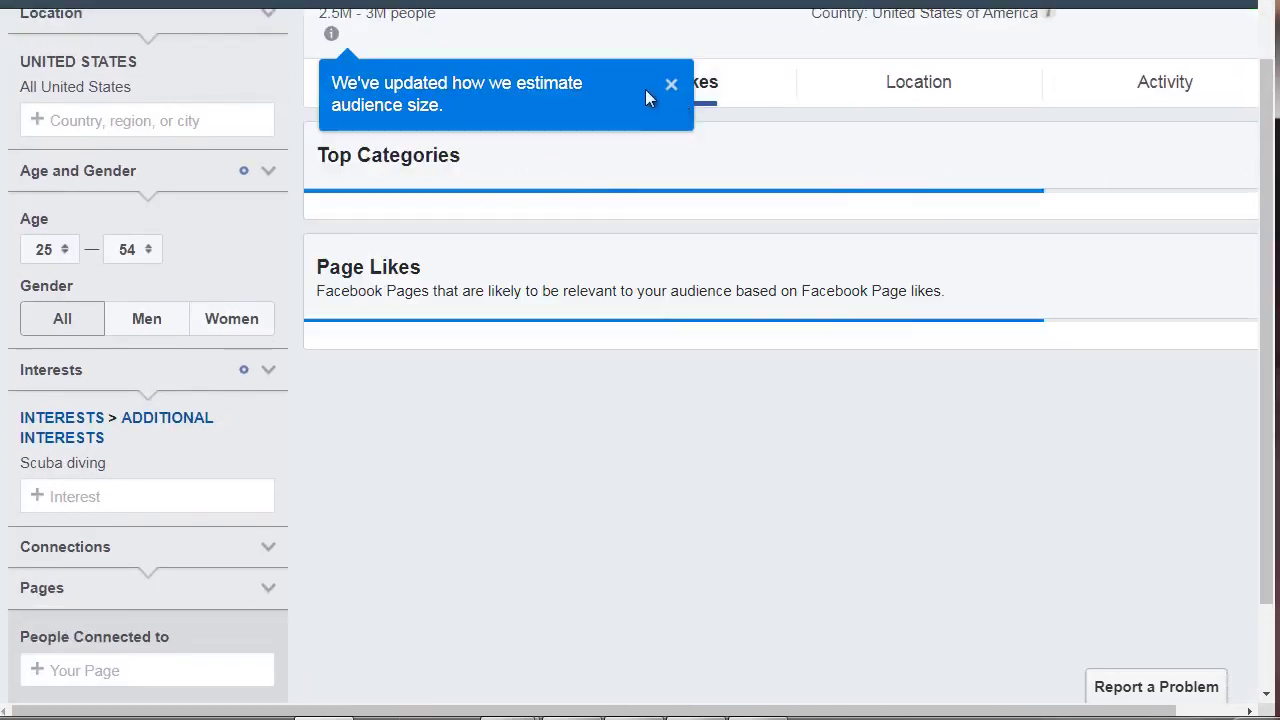
{"action": "left_click", "coordinate": [671, 85]}
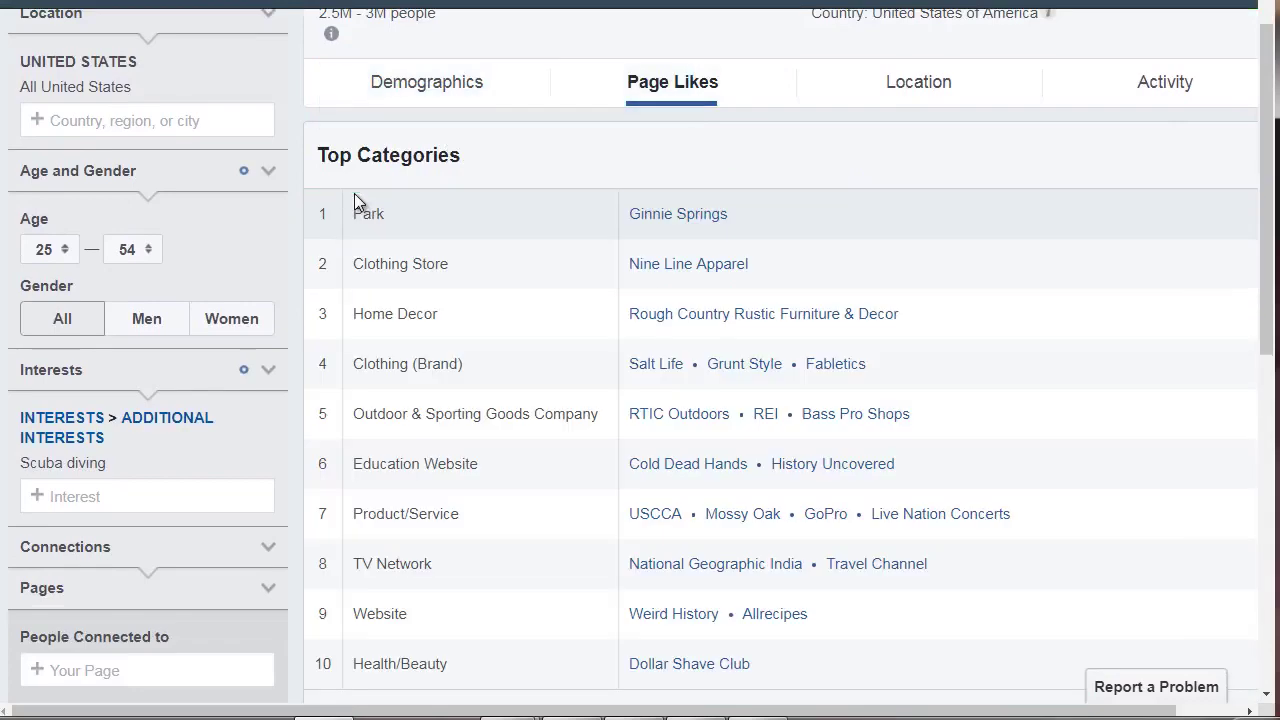
Place the Notepad profile beside the Audience Insights page likes and add the line "Clothing: Nine Line Apparel, REI,".
{"action": "left_click", "coordinate": [696, 717]}
{"action": "left_click_drag", "start_coordinate": [590, 44], "coordinate": [943, 26]}
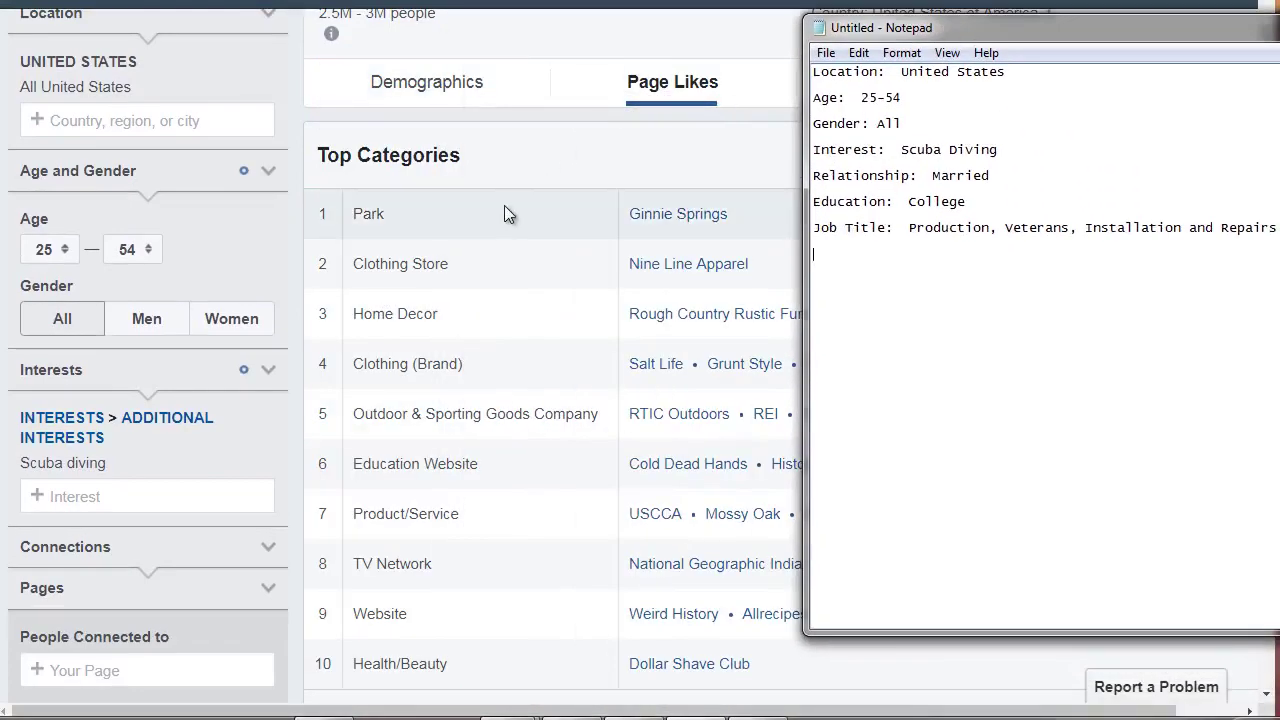
{"action": "left_click", "coordinate": [906, 278]}
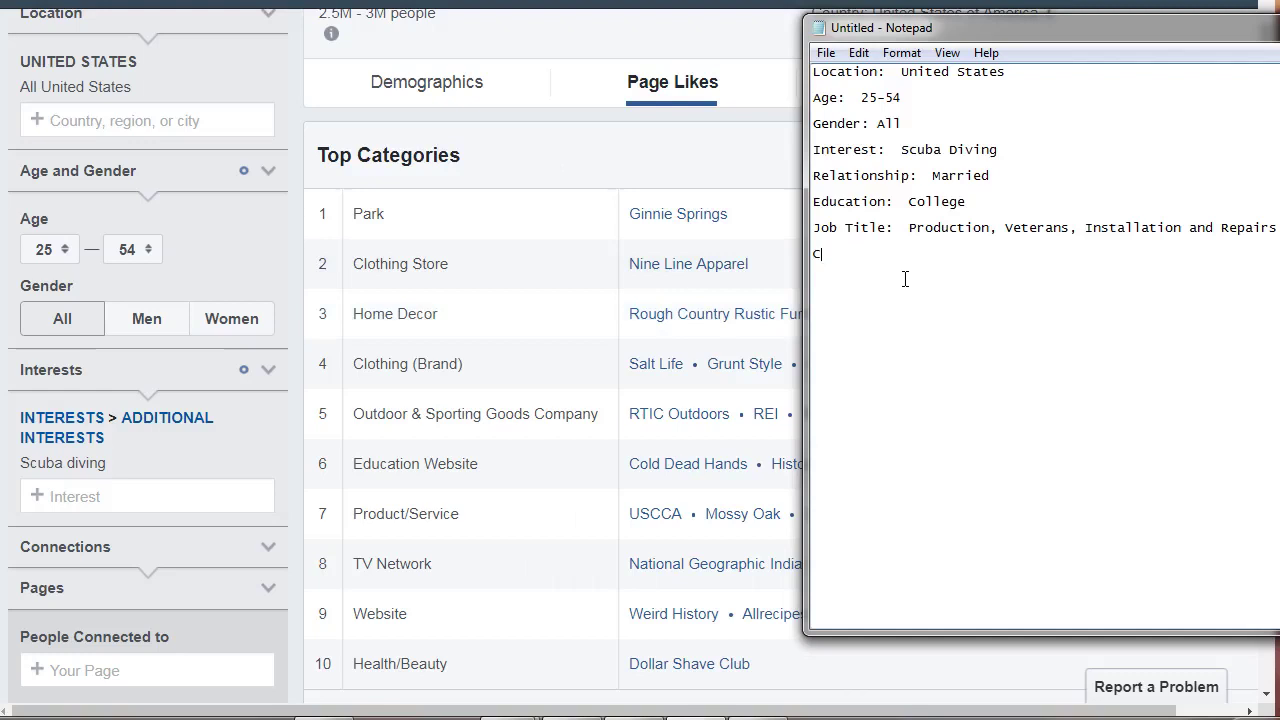
{"action": "type", "text": "Clothing:  Nine Line Apparel"}
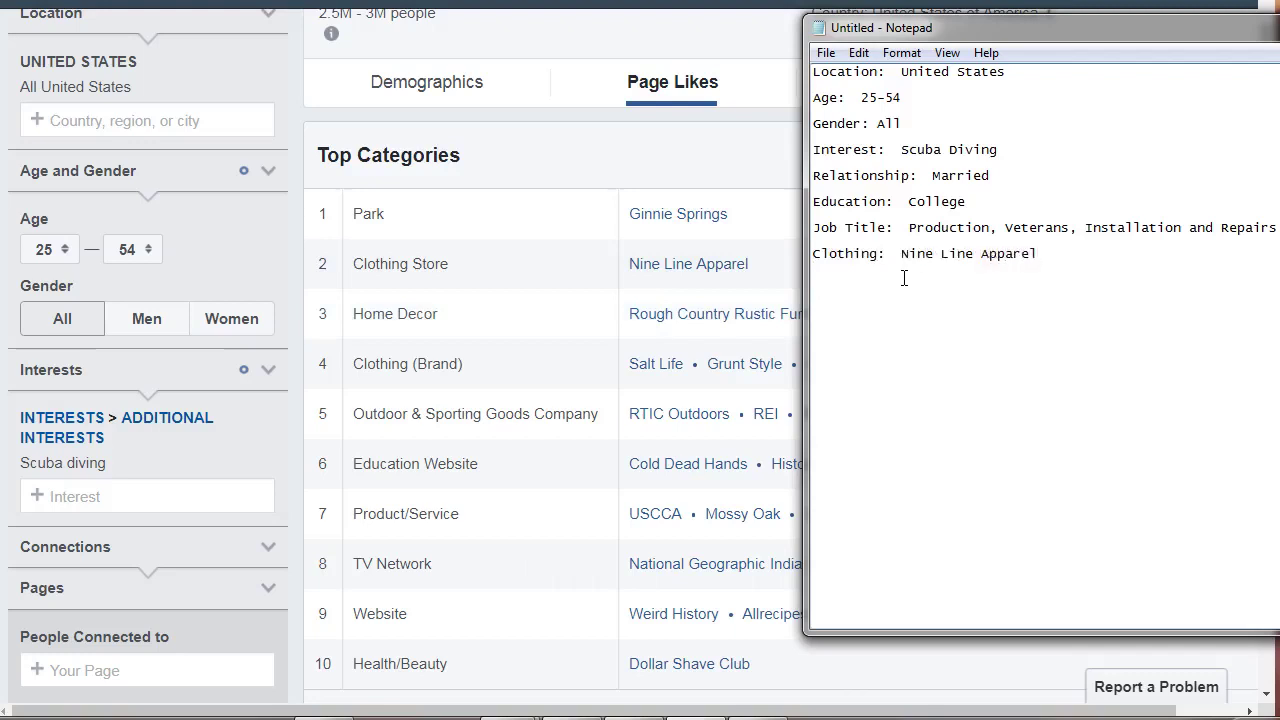
{"action": "type", "text": ", REI, Bas"}
{"action": "key", "text": "BackSpace"}
{"action": "type", "text": "ss Pro Shops"}
{"action": "key", "text": "Up"}
Add the lines "Store: Bass Pro Shops", "Products / Services USCCA, Mossy Oak," and "Website: Dollar Shave Club," to the profile.
{"action": "type", "text": "Store:  Bass Pro Shops Products / Se"}
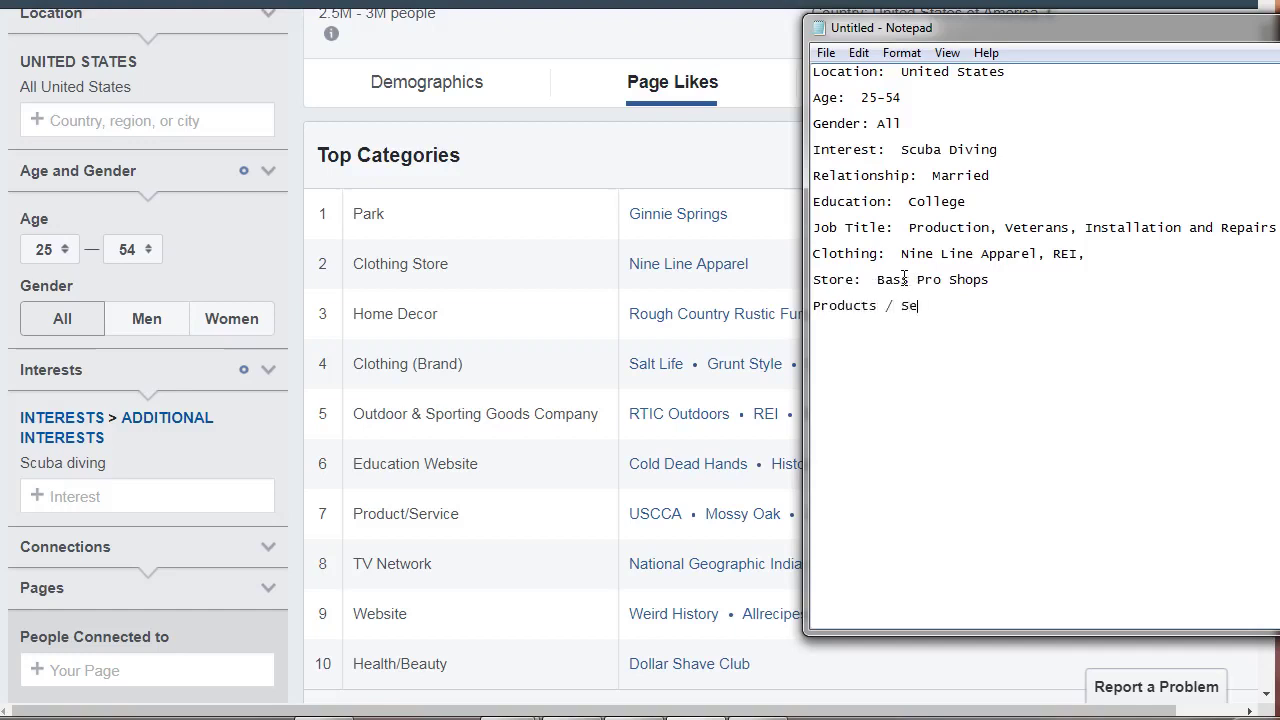
{"action": "type", "text": "rvices USCCA, Mossy Oak,"}
{"action": "key", "text": "Return"}
{"action": "type", "text": "Website:"}
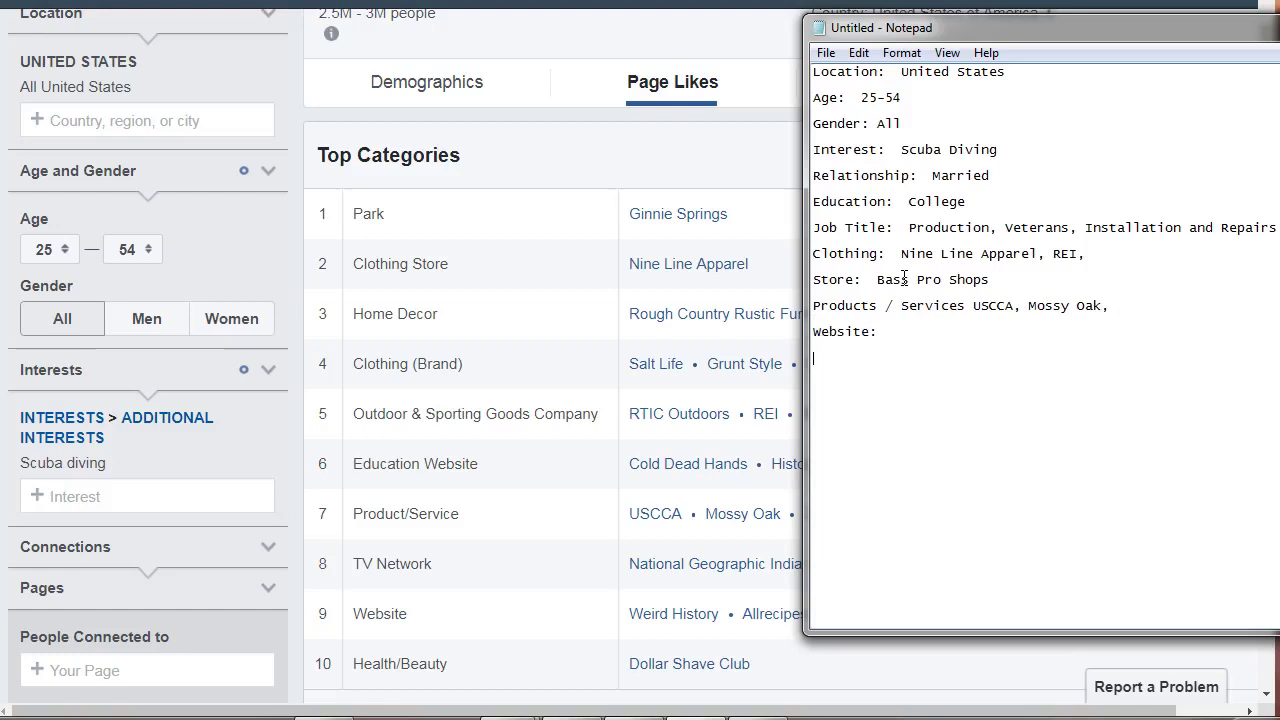
{"action": "type", "text": " Dollar Shave"}
{"action": "type", "text": " Club"}
Add the line "TV: National Geographic," to the profile below the Website line.
{"action": "type", "text": "TV"}
{"action": "type", "text": ": Nation"}
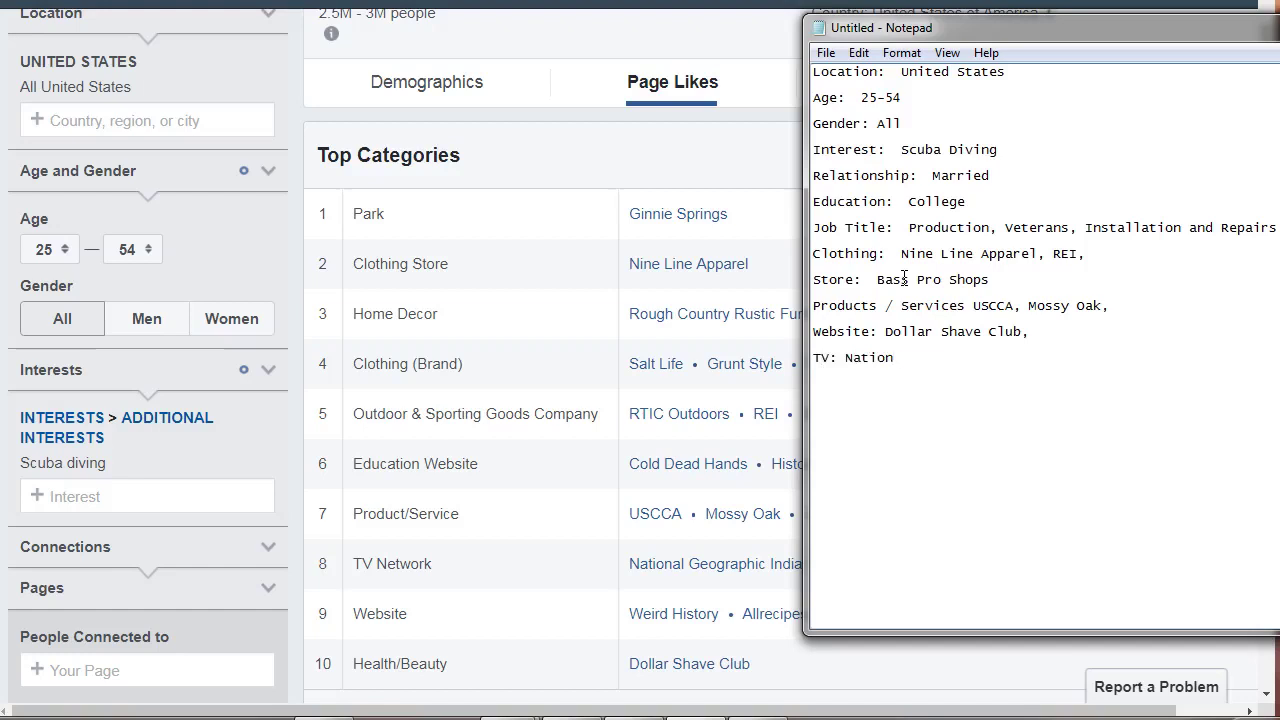
{"action": "type", "text": "al Georgrap"}
{"action": "key", "text": "BackSpace"}
{"action": "key", "text": "BackSpace"}
{"action": "key", "text": "BackSpace"}
{"action": "key", "text": "BackSpace"}
{"action": "key", "text": "BackSpace"}
{"action": "type", "text": "graphic,"}
Look through the page like categories in Audience Insights and add the line "Allrecipes" to the Notepad profile.
{"action": "left_click", "coordinate": [481, 390]}
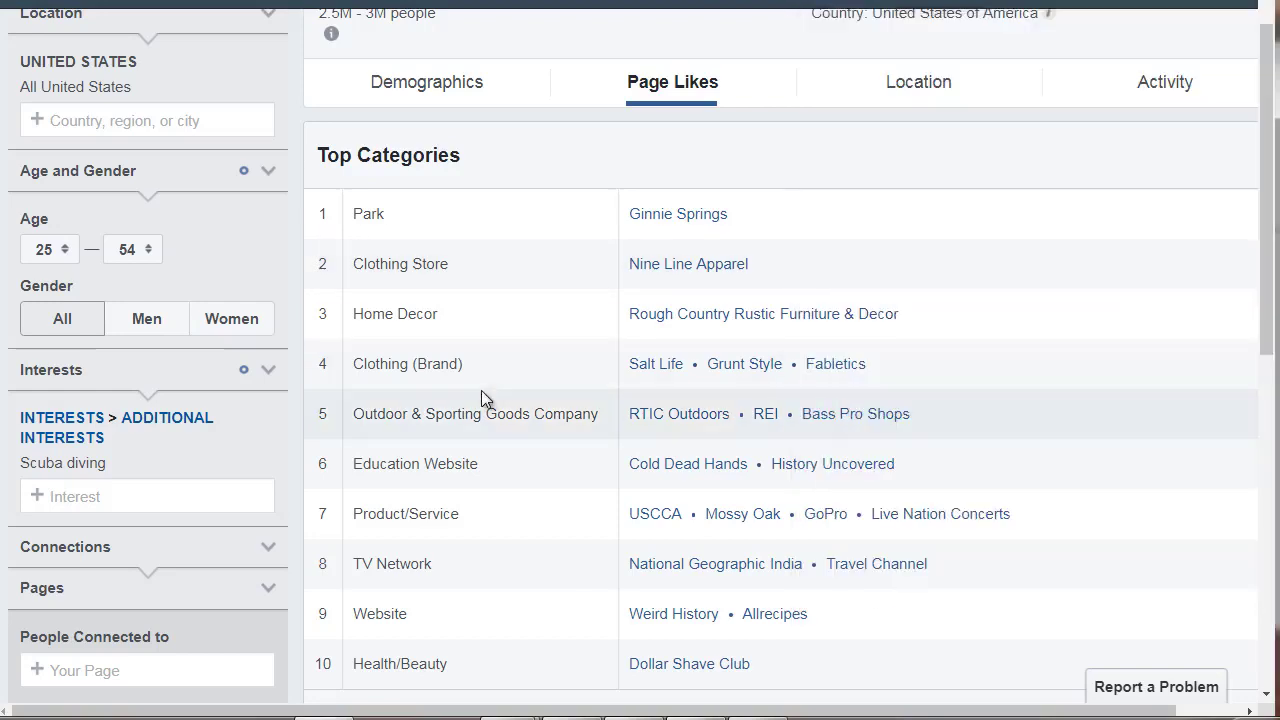
{"action": "scroll", "coordinate": [481, 390], "scroll_direction": "down", "scroll_amount": 5}
{"action": "scroll", "coordinate": [589, 393], "scroll_direction": "down", "scroll_amount": 1}
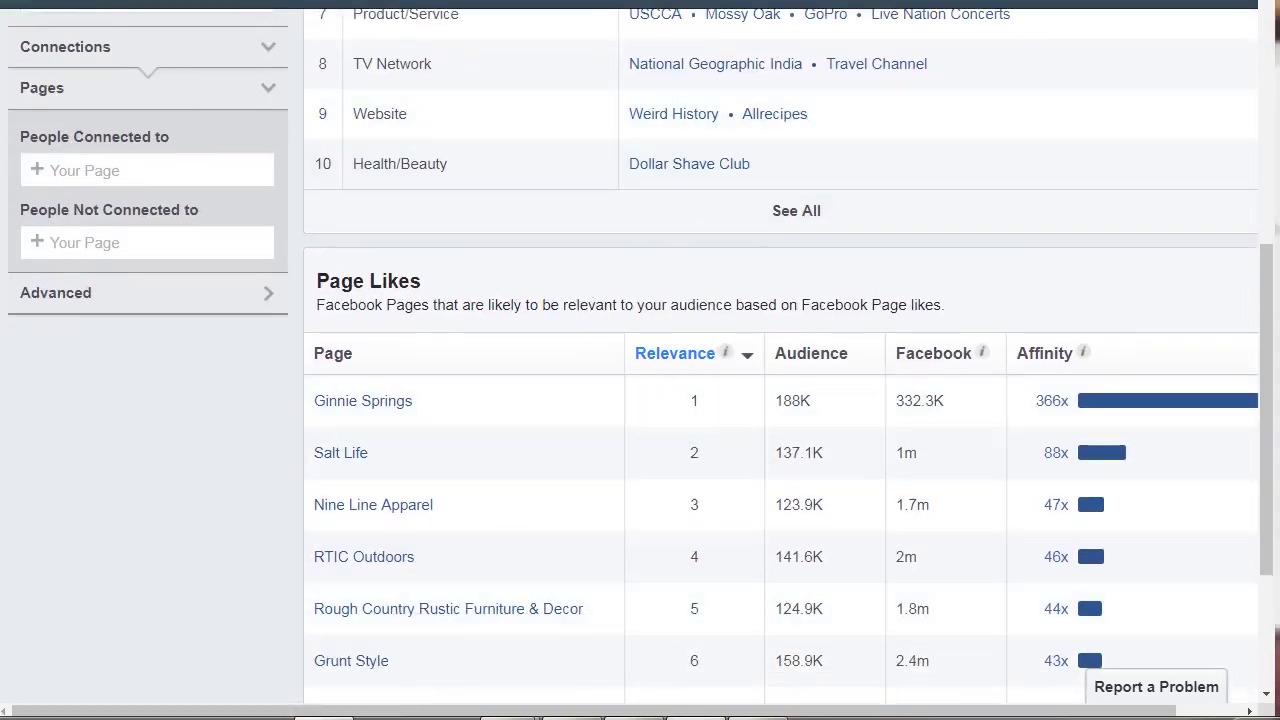
{"action": "key", "text": "alt+Tab"}
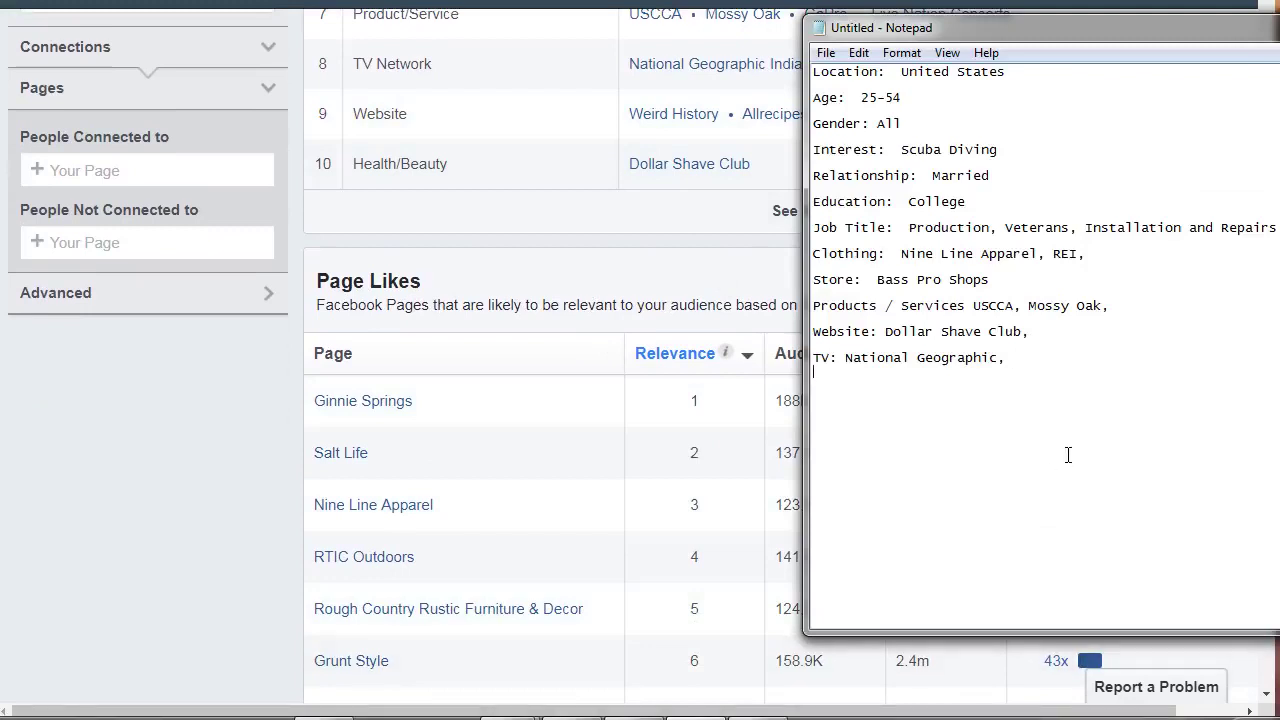
{"action": "type", "text": "a"}
{"action": "key", "text": "BackSpace"}
{"action": "type", "text": "Allrecipes"}
{"action": "key", "text": "Return"}
Return to Audience Insights and review the Top Categories list and the Page Likes table for the audience.
{"action": "left_click", "coordinate": [583, 256]}
{"action": "scroll", "coordinate": [583, 256], "scroll_direction": "up", "scroll_amount": 1}
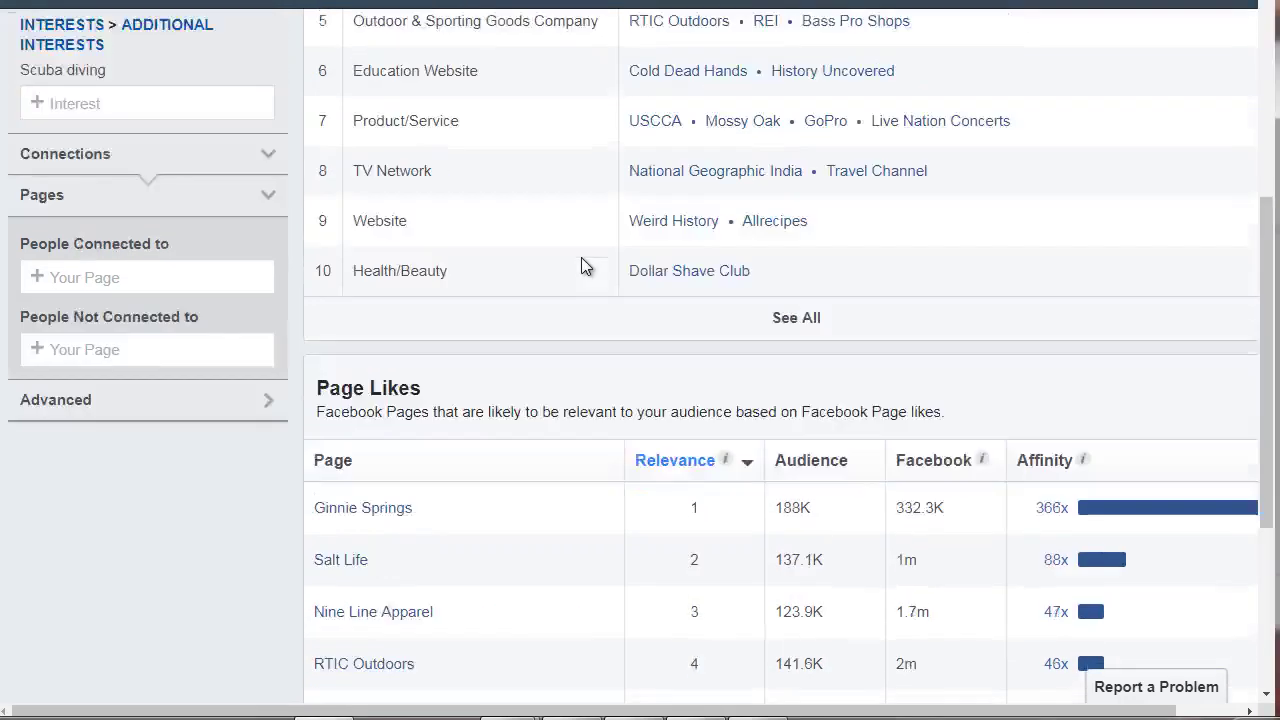
{"action": "scroll", "coordinate": [581, 257], "scroll_direction": "up", "scroll_amount": 4}
{"action": "scroll", "coordinate": [589, 342], "scroll_direction": "down", "scroll_amount": 2}
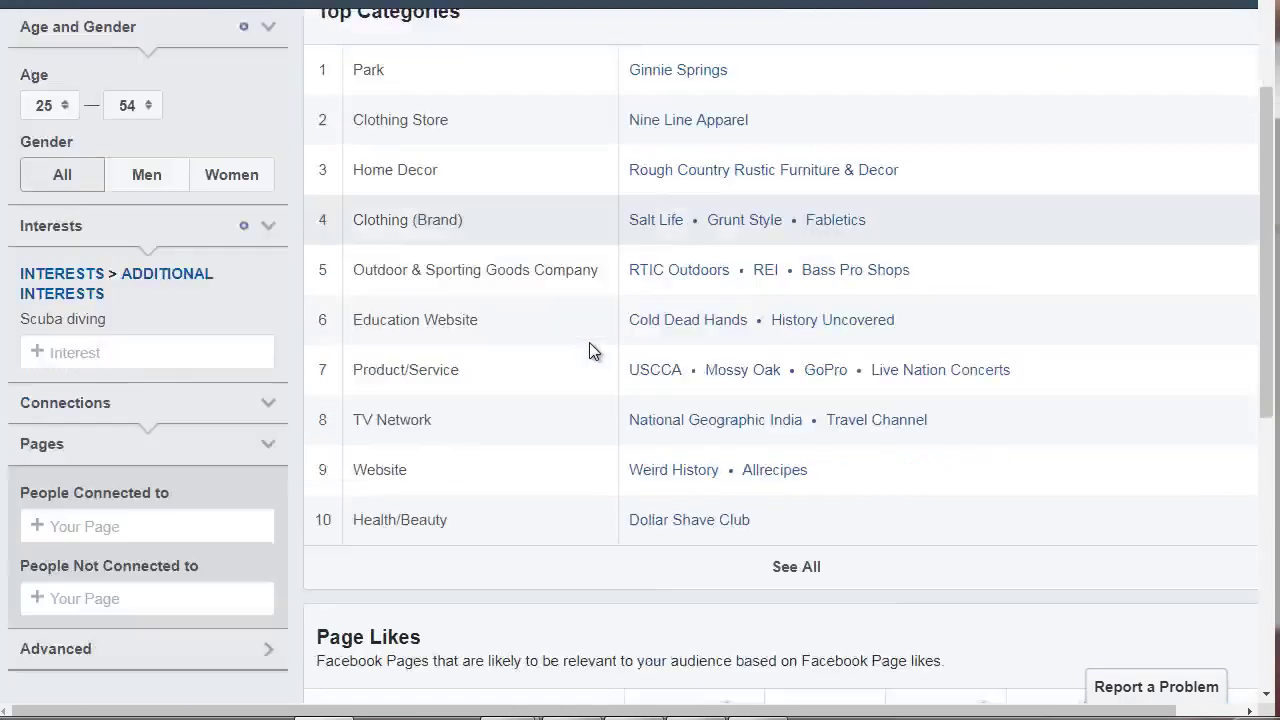
{"action": "scroll", "coordinate": [589, 349], "scroll_direction": "down", "scroll_amount": 3}
{"action": "scroll", "coordinate": [500, 508], "scroll_direction": "up", "scroll_amount": 3}
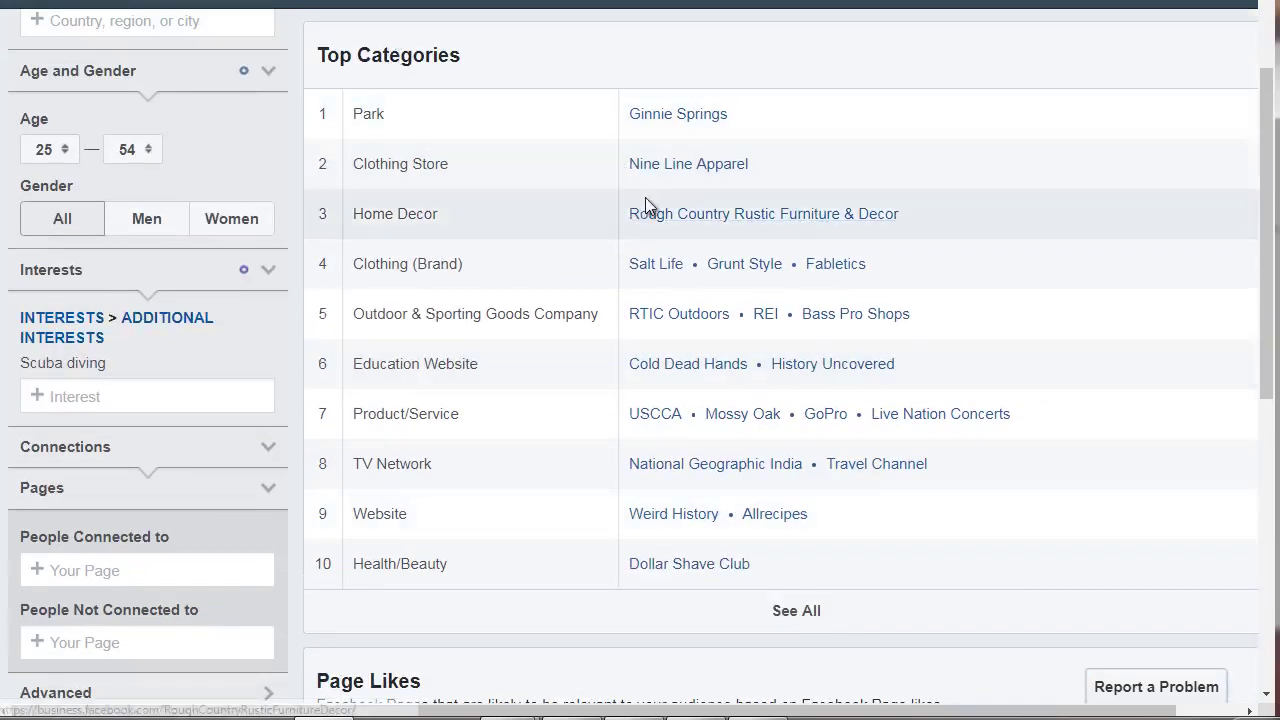
{"action": "scroll", "coordinate": [536, 253], "scroll_direction": "down", "scroll_amount": 6}
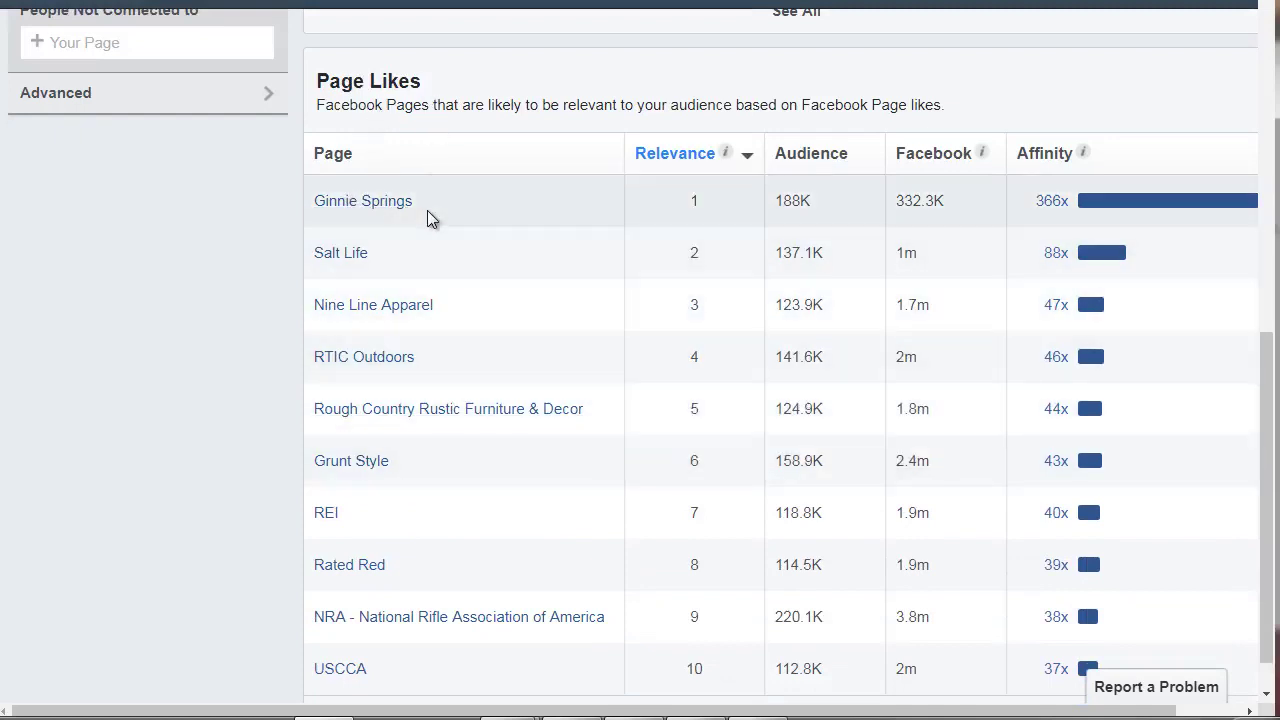
Add a "Page Likes:" heading to the Notepad profile and list Ginnie Springs, Salt Life and Nine Line Apparel beneath it.
{"action": "left_click", "coordinate": [684, 710]}
{"action": "type", "text": "Page Likes:  "}
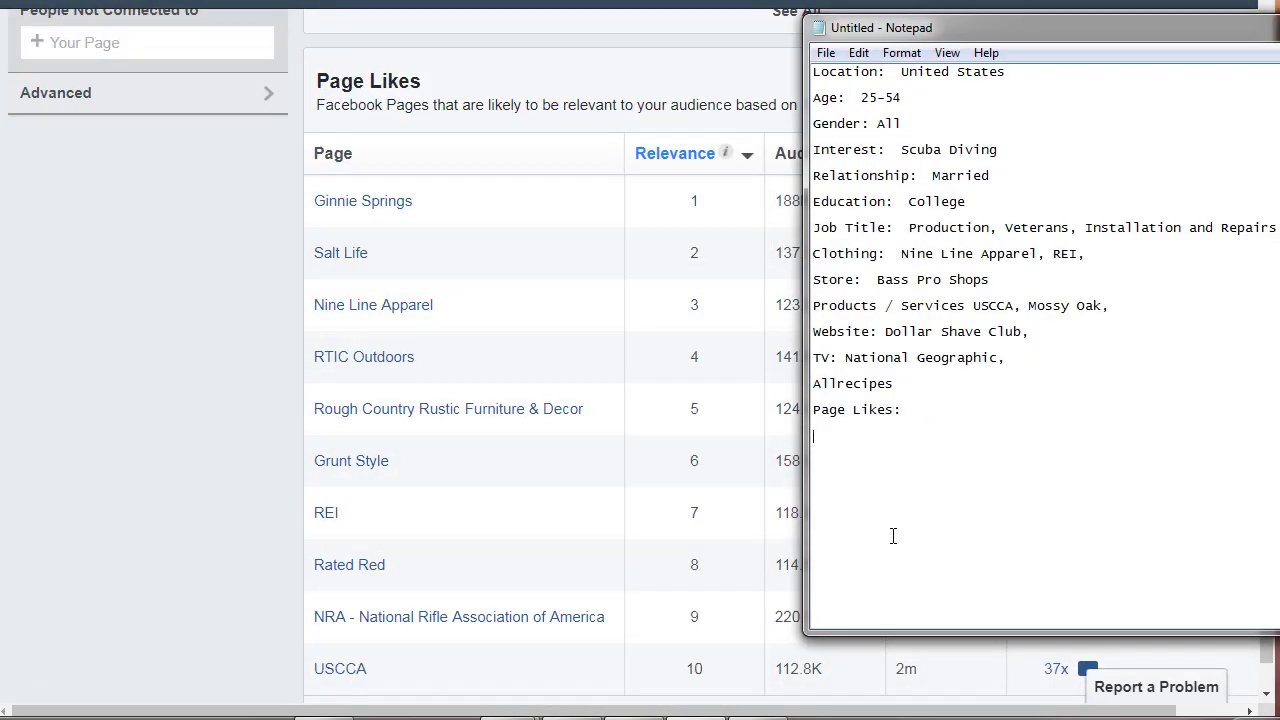
{"action": "type", "text": "Ginnie Springs"}
{"action": "key", "text": "Return"}
{"action": "type", "text": "Salt Life"}
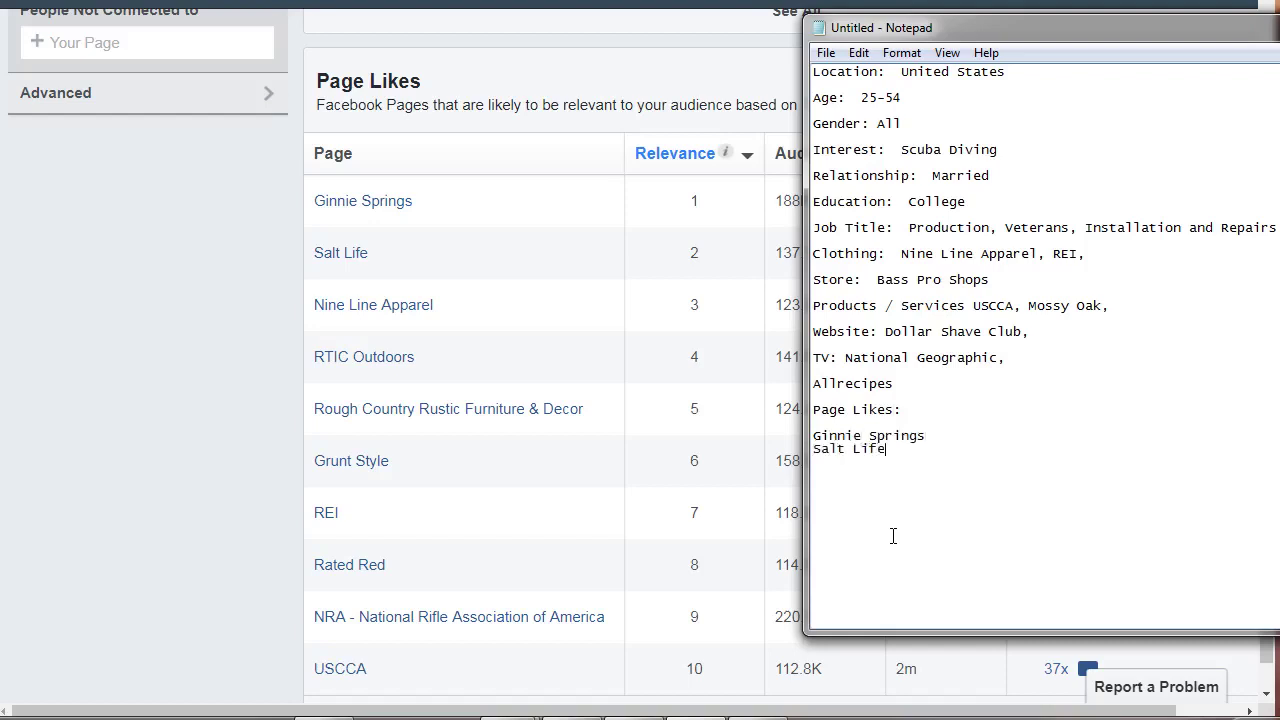
{"action": "key", "text": "Return"}
{"action": "type", "text": "Nine Line Apparel"}
Examine the explanation of the Affinity column, the pages' affinity scores and the Top Categories in Audience Insights.
{"action": "left_click", "coordinate": [532, 92]}
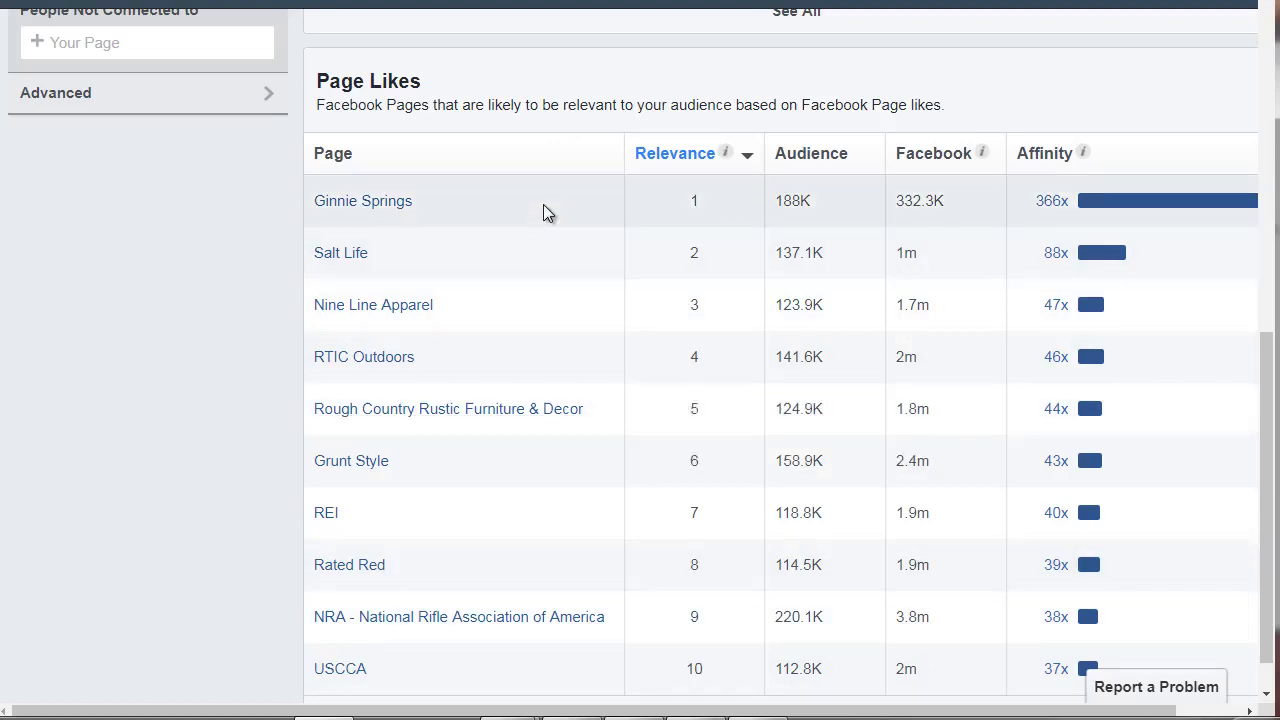
{"action": "mouse_move", "coordinate": [1088, 156]}
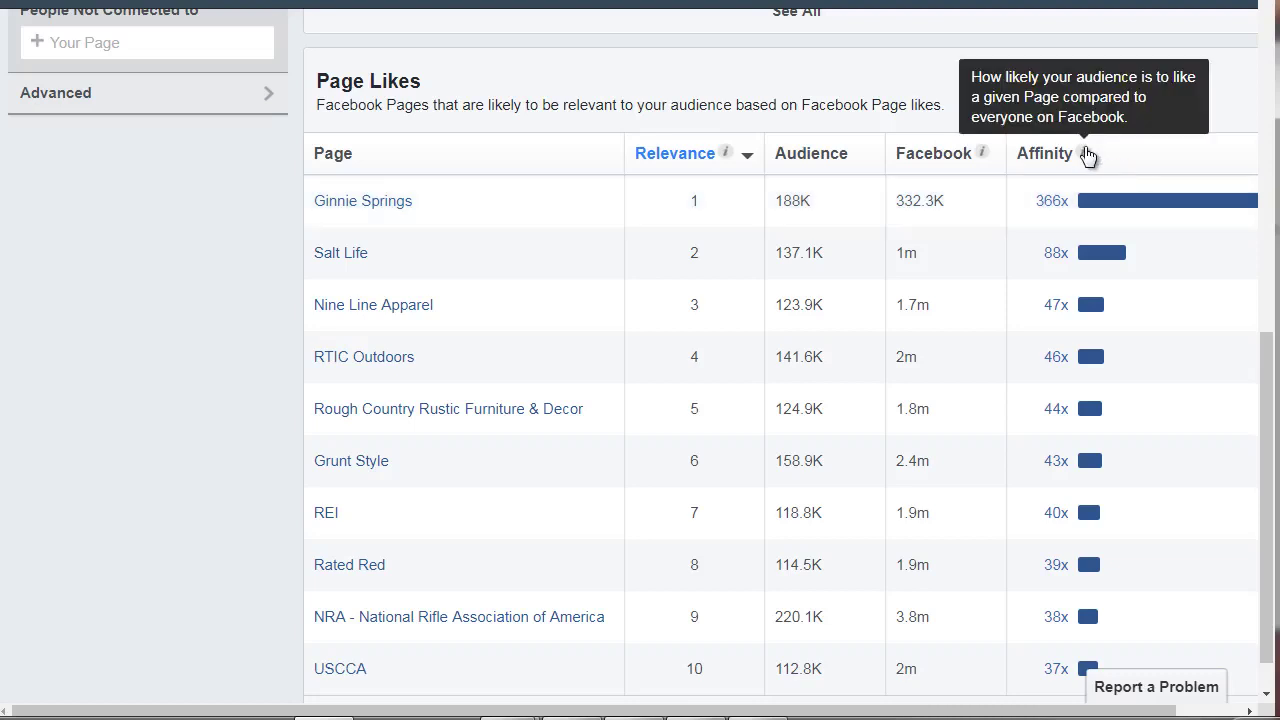
{"action": "mouse_move", "coordinate": [1081, 201]}
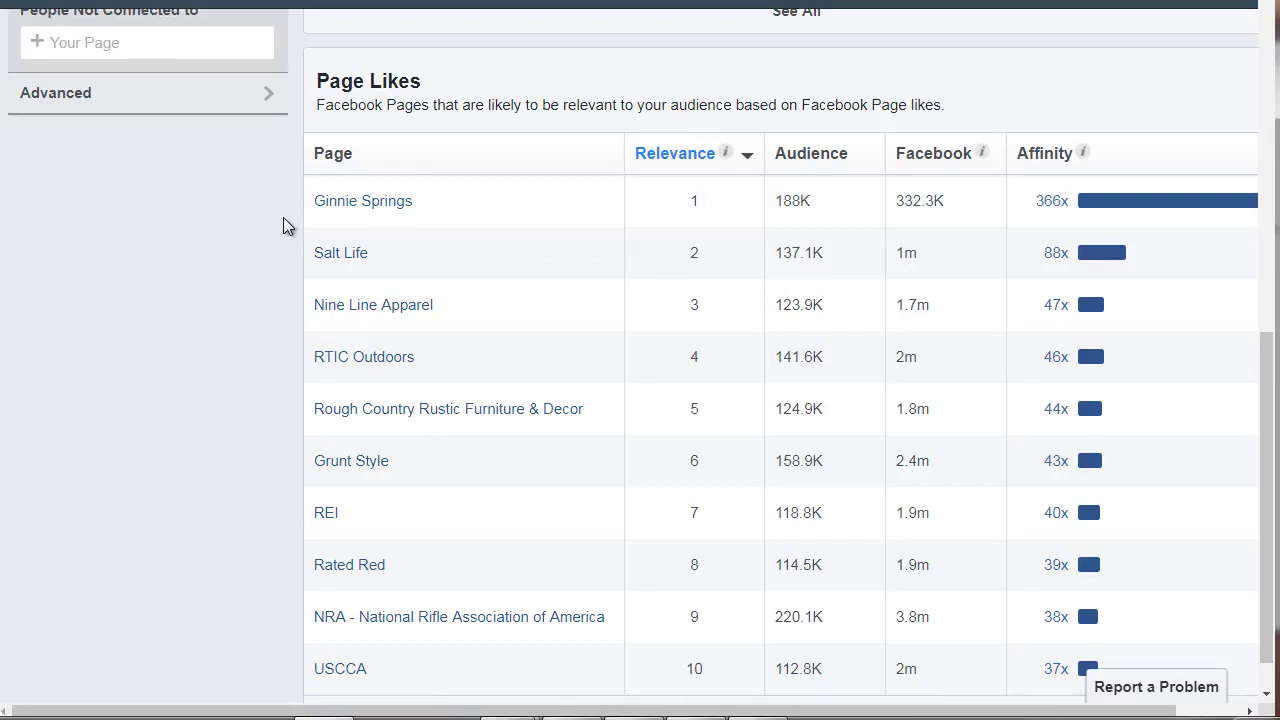
{"action": "scroll", "coordinate": [276, 240], "scroll_direction": "down", "scroll_amount": 1}
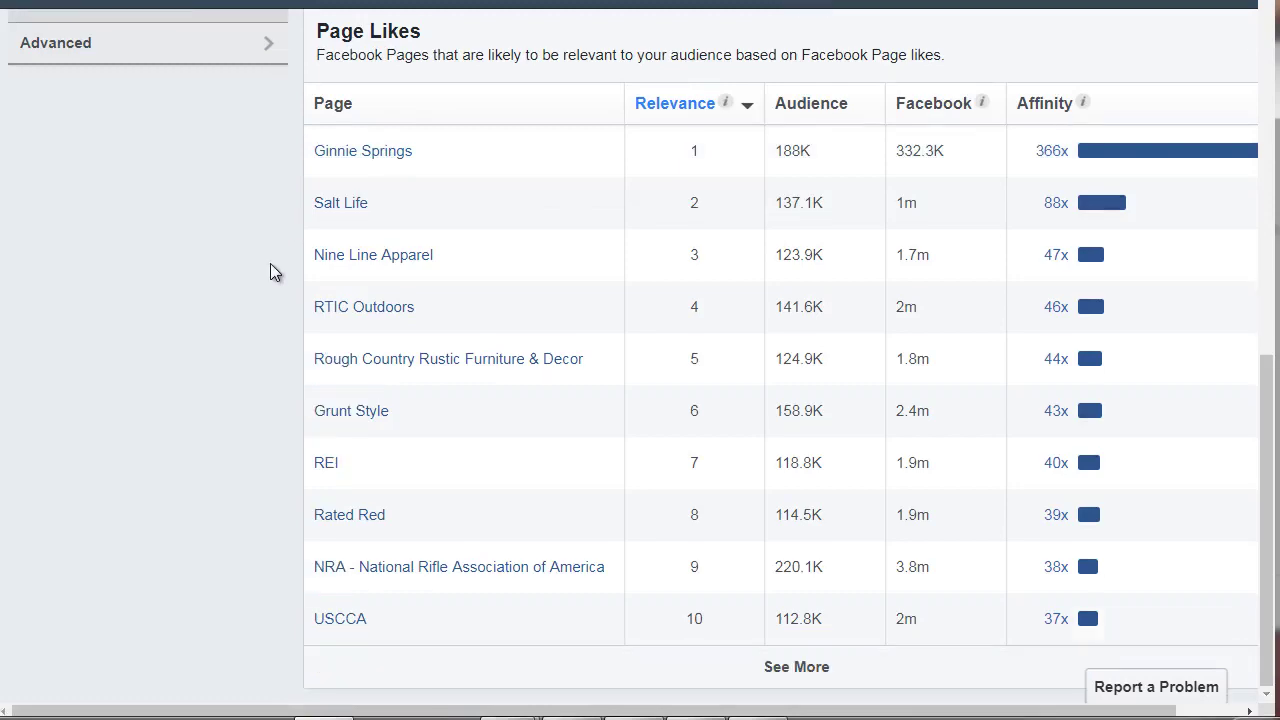
{"action": "scroll", "coordinate": [280, 260], "scroll_direction": "up", "scroll_amount": 4}
{"action": "scroll", "coordinate": [290, 235], "scroll_direction": "down", "scroll_amount": 2}
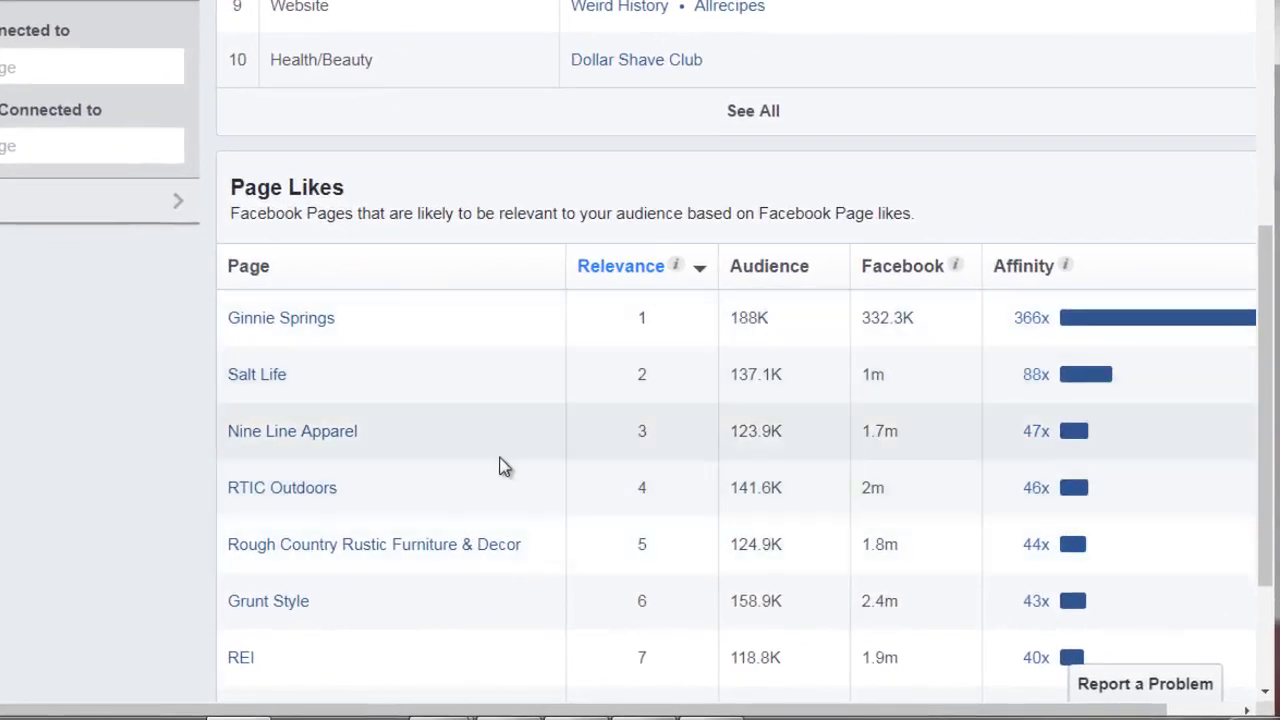
{"action": "scroll", "coordinate": [514, 449], "scroll_direction": "up", "scroll_amount": 7}
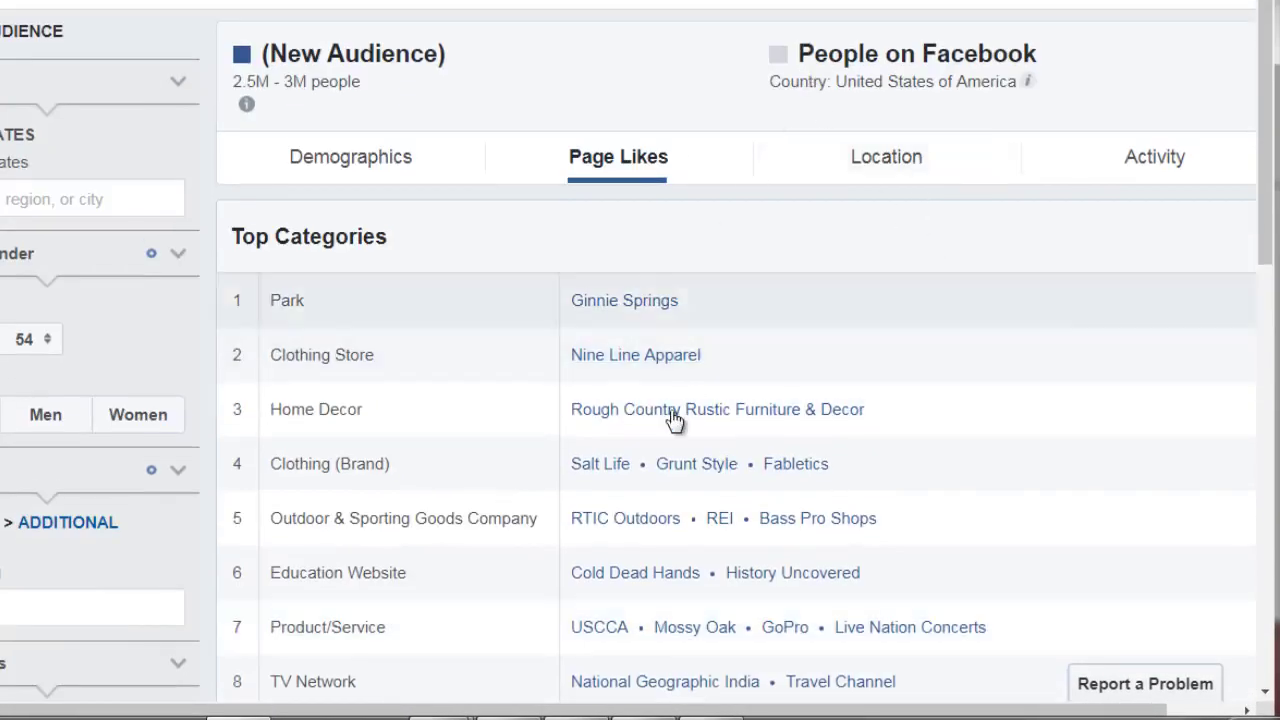
Add the line "Specific Location: Flordia, Hawaii" to the Notepad profile below the page likes.
{"action": "left_click", "coordinate": [676, 716]}
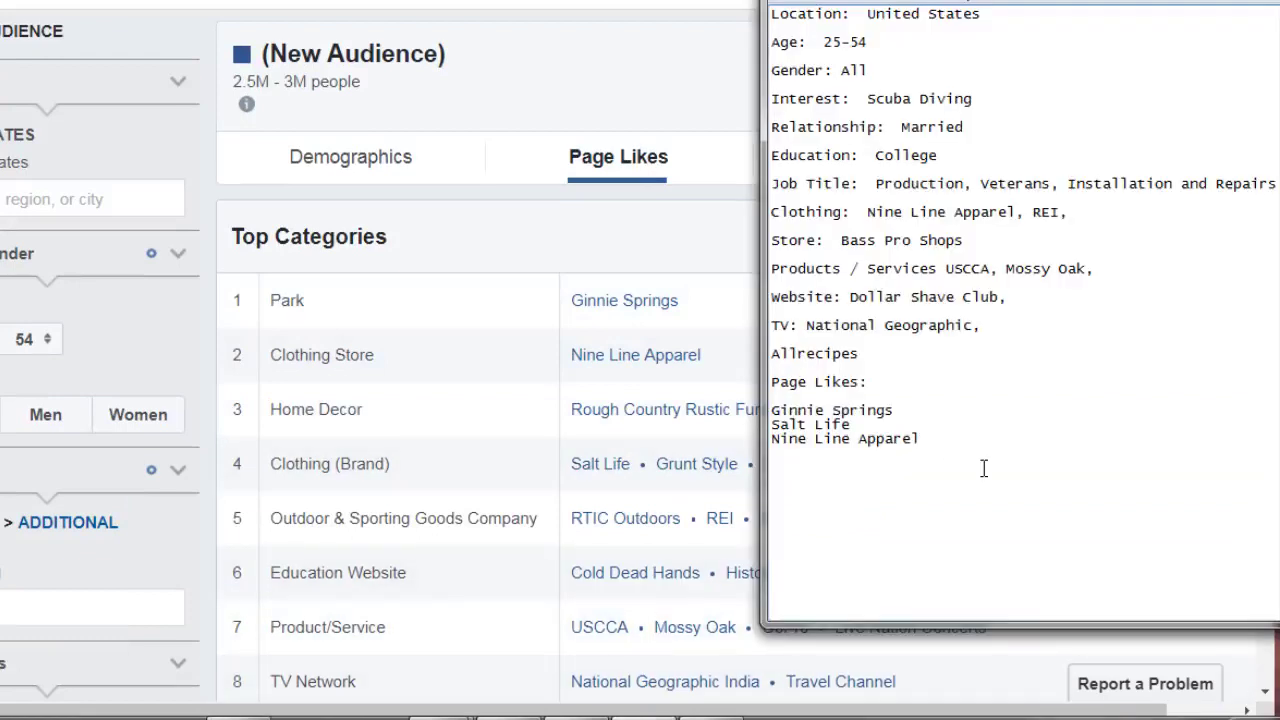
{"action": "key", "text": "Return"}
{"action": "key", "text": "Return"}
{"action": "key", "text": "Return"}
{"action": "type", "text": "Specific Locati"}
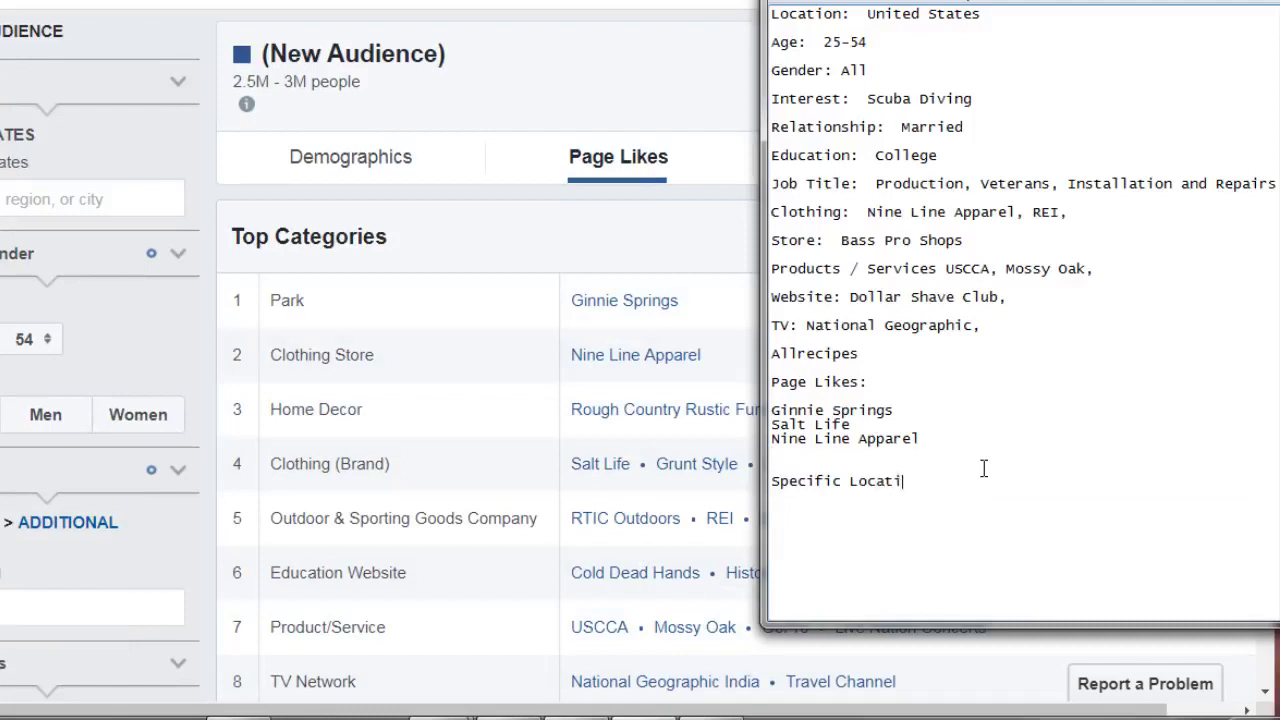
{"action": "type", "text": "on:  Flordia, Hawaii"}
{"action": "key", "text": "Return"}
Check the device users chart in the audience's Activity data and add the line "Devices: Mobile devices, IOS, android, etc" to the profile.
{"action": "left_click", "coordinate": [615, 100]}
{"action": "left_click", "coordinate": [1098, 172]}
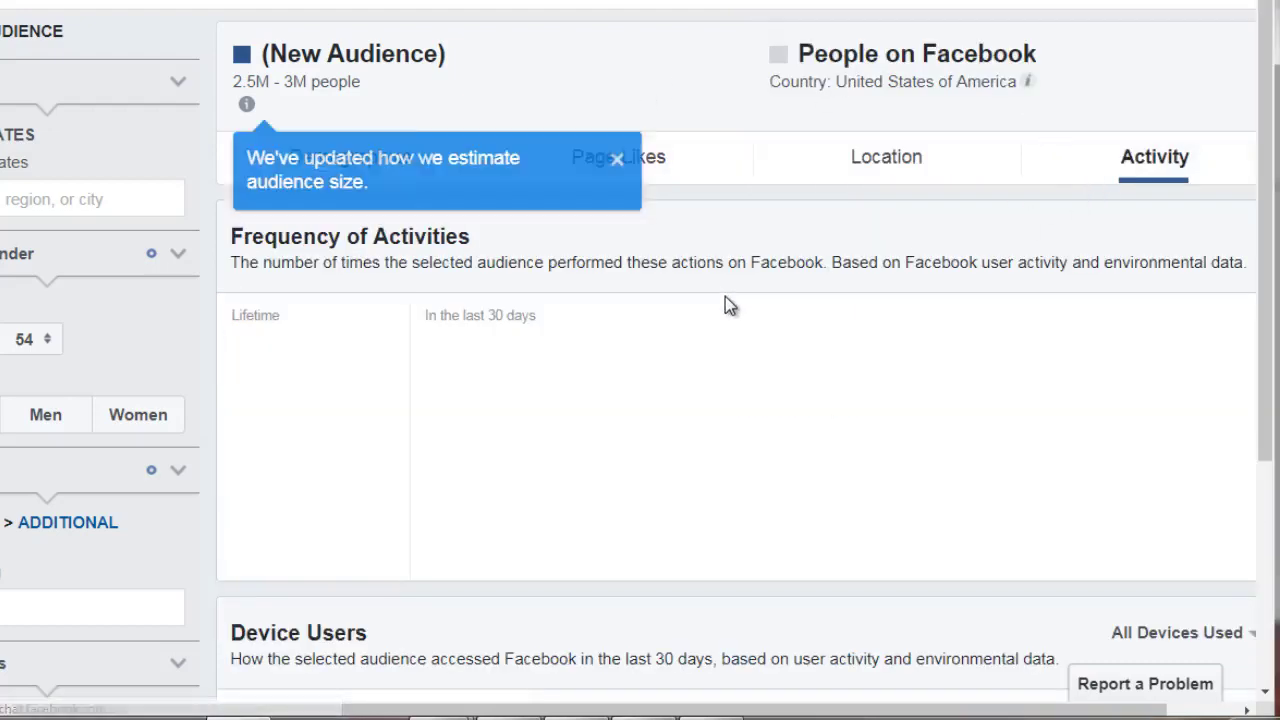
{"action": "scroll", "coordinate": [715, 315], "scroll_direction": "down", "scroll_amount": 2}
{"action": "scroll", "coordinate": [715, 320], "scroll_direction": "down", "scroll_amount": 2}
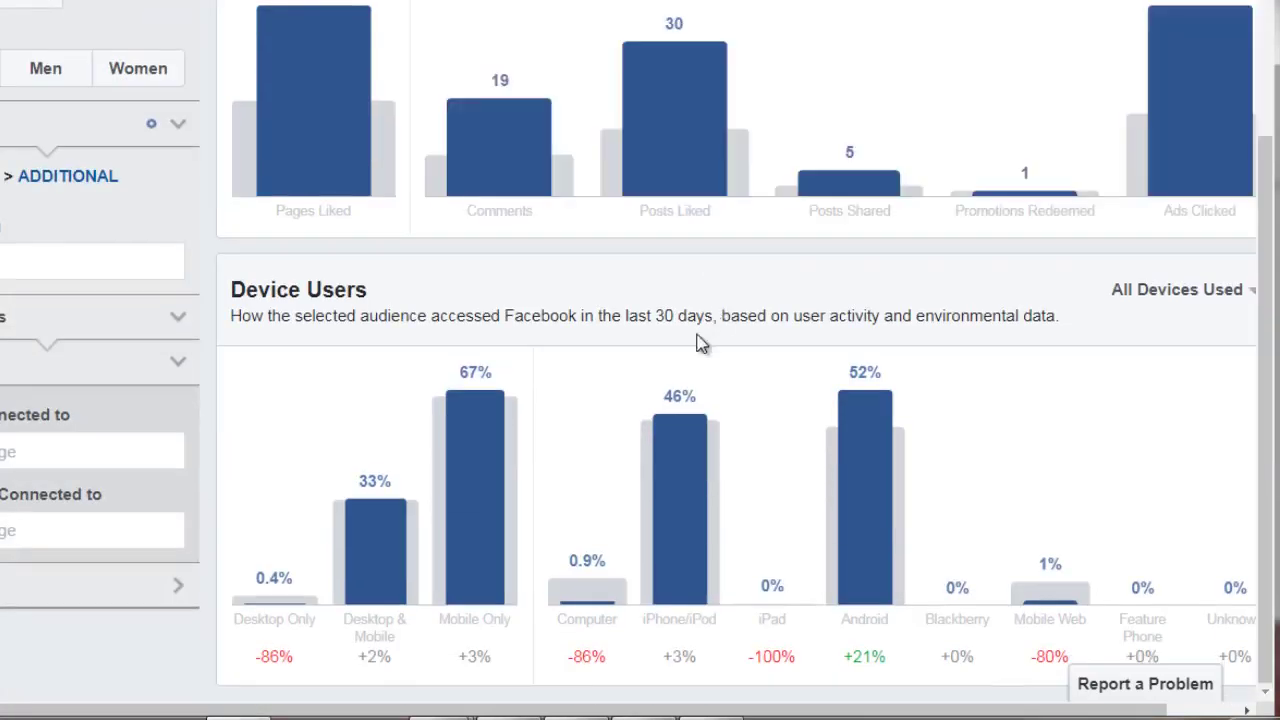
{"action": "key", "text": "alt+Tab"}
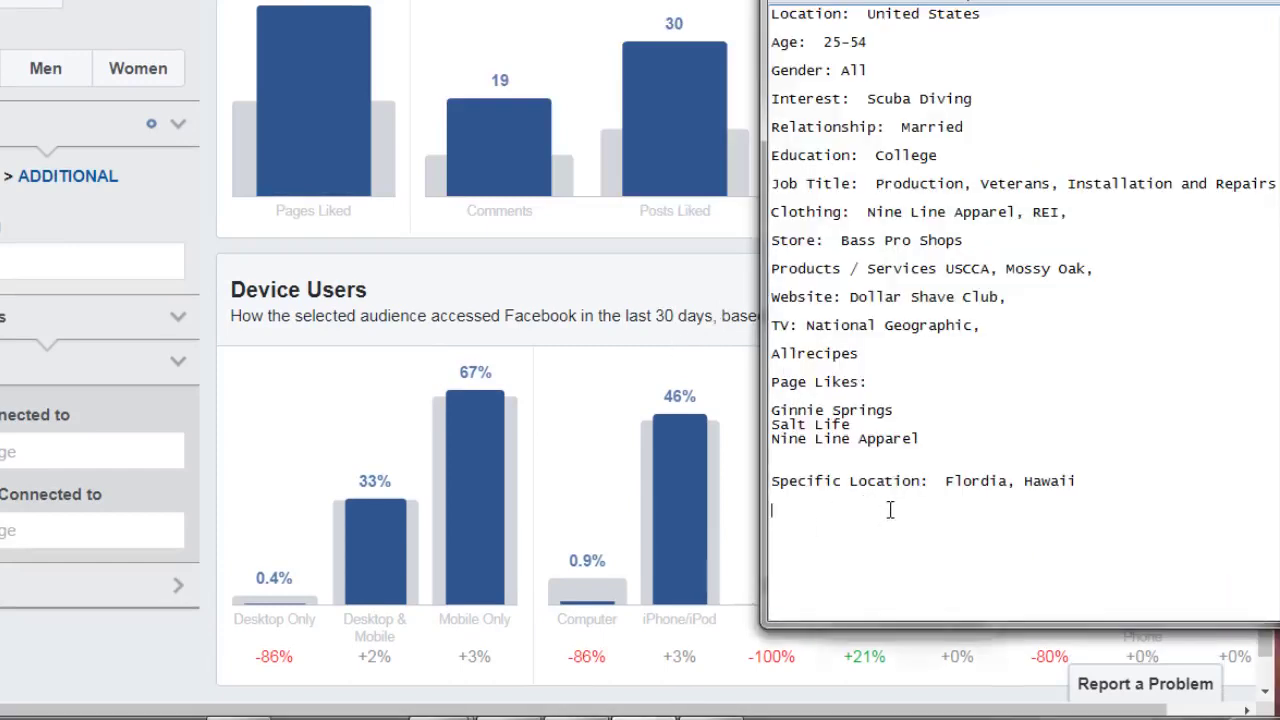
{"action": "key", "text": "Return"}
{"action": "type", "text": "Devices:  Mobile devic"}
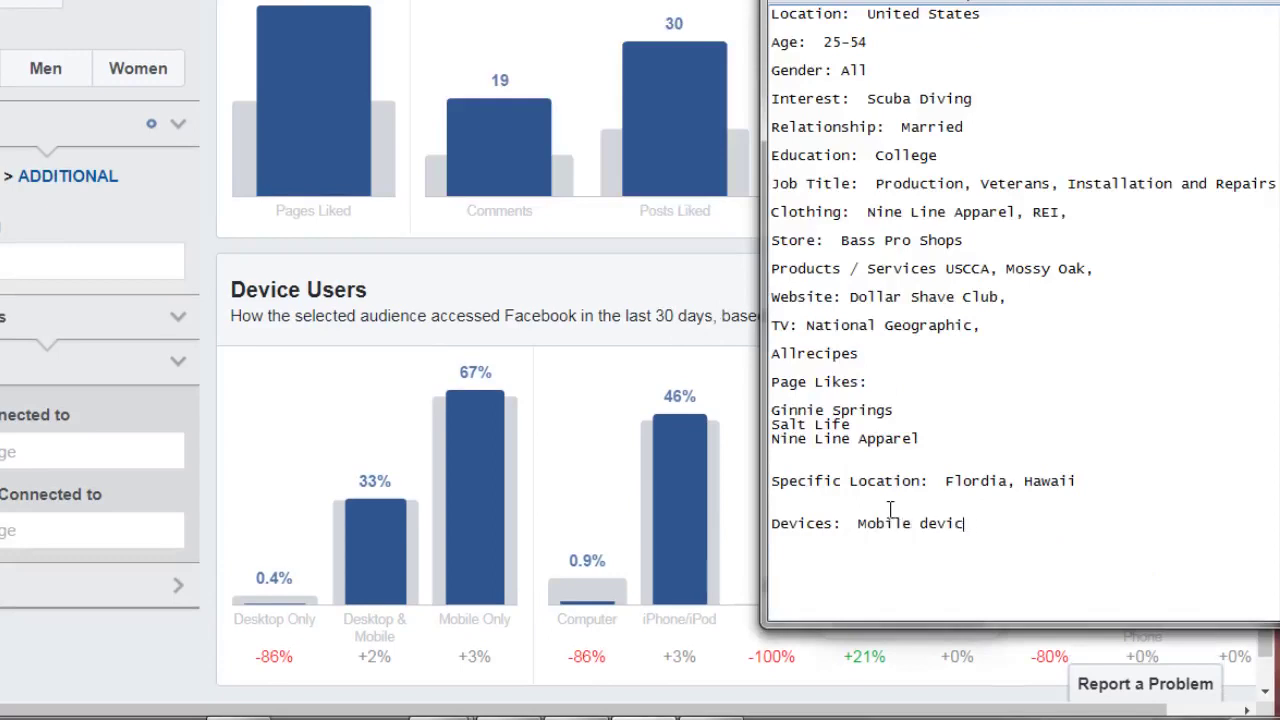
{"action": "type", "text": "es, IOS, android, etc"}
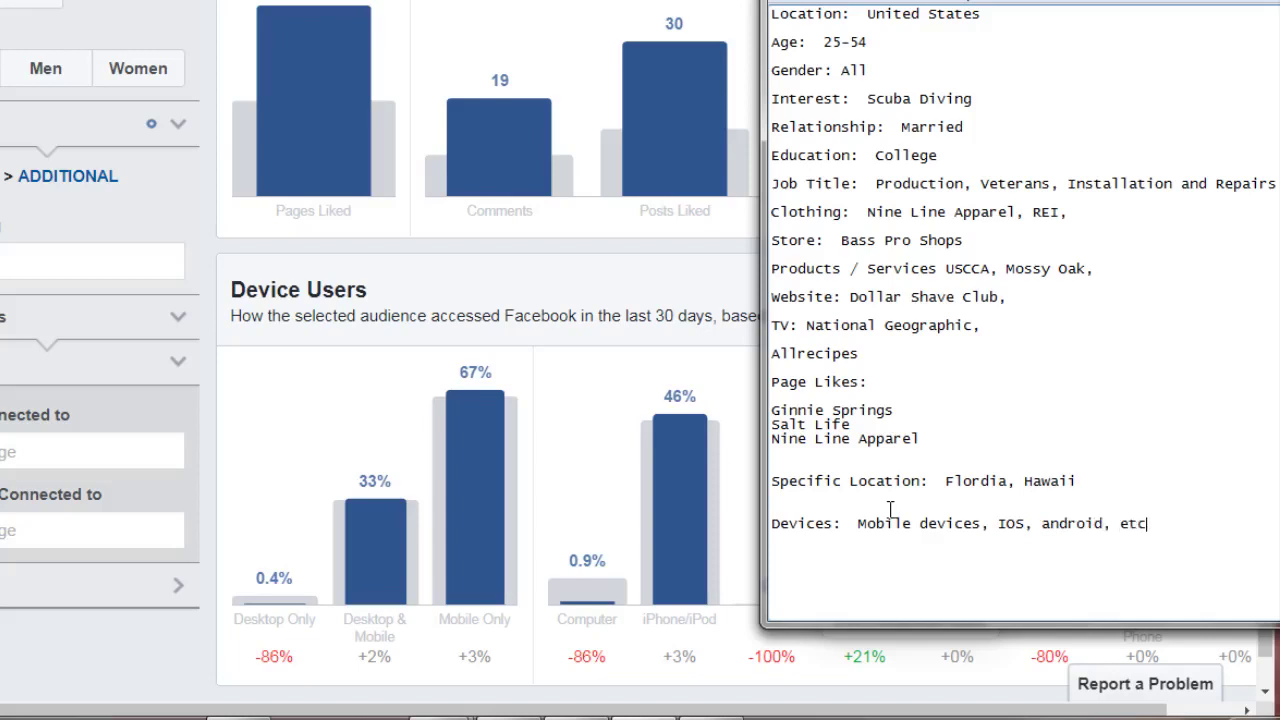
Remove the extra blank lines above the Devices and Specific Location lines, and reposition the Notepad window.
{"action": "left_click", "coordinate": [868, 509]}
{"action": "key", "text": "BackSpace"}
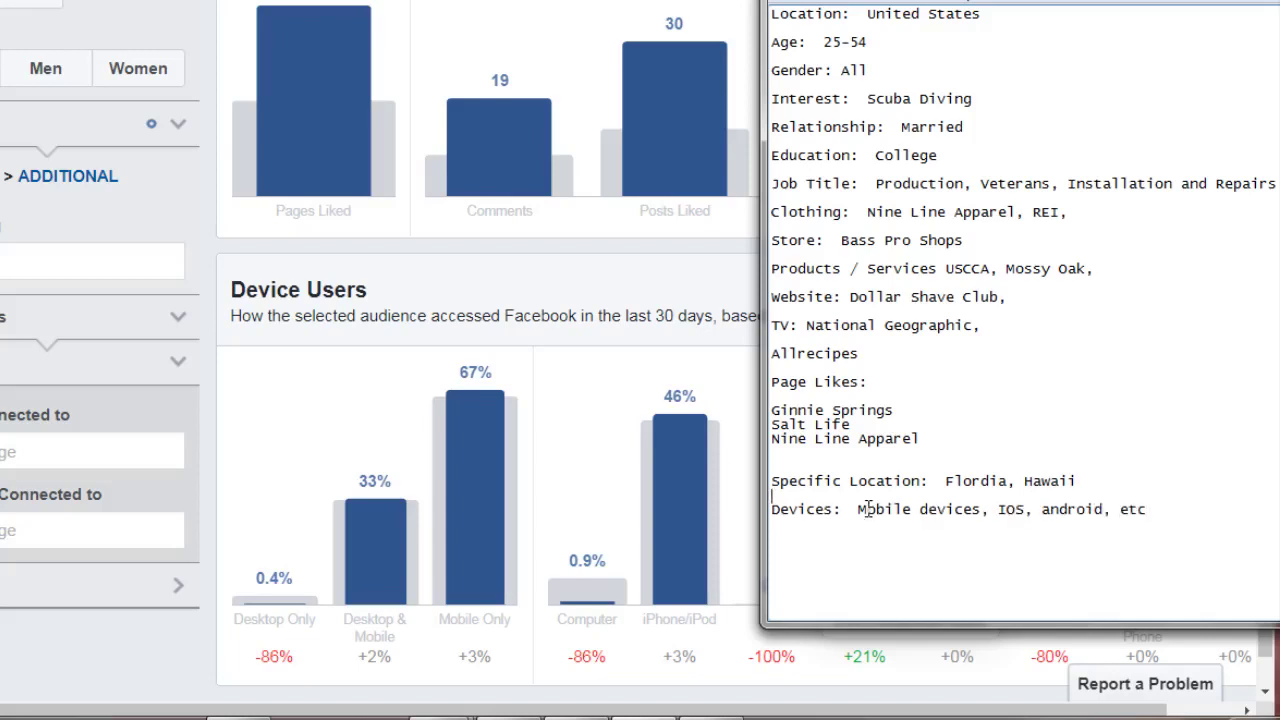
{"action": "key", "text": "Up"}
{"action": "key", "text": "Up"}
{"action": "key", "text": "Return"}
{"action": "key", "text": "BackSpace"}
{"action": "key", "text": "BackSpace"}
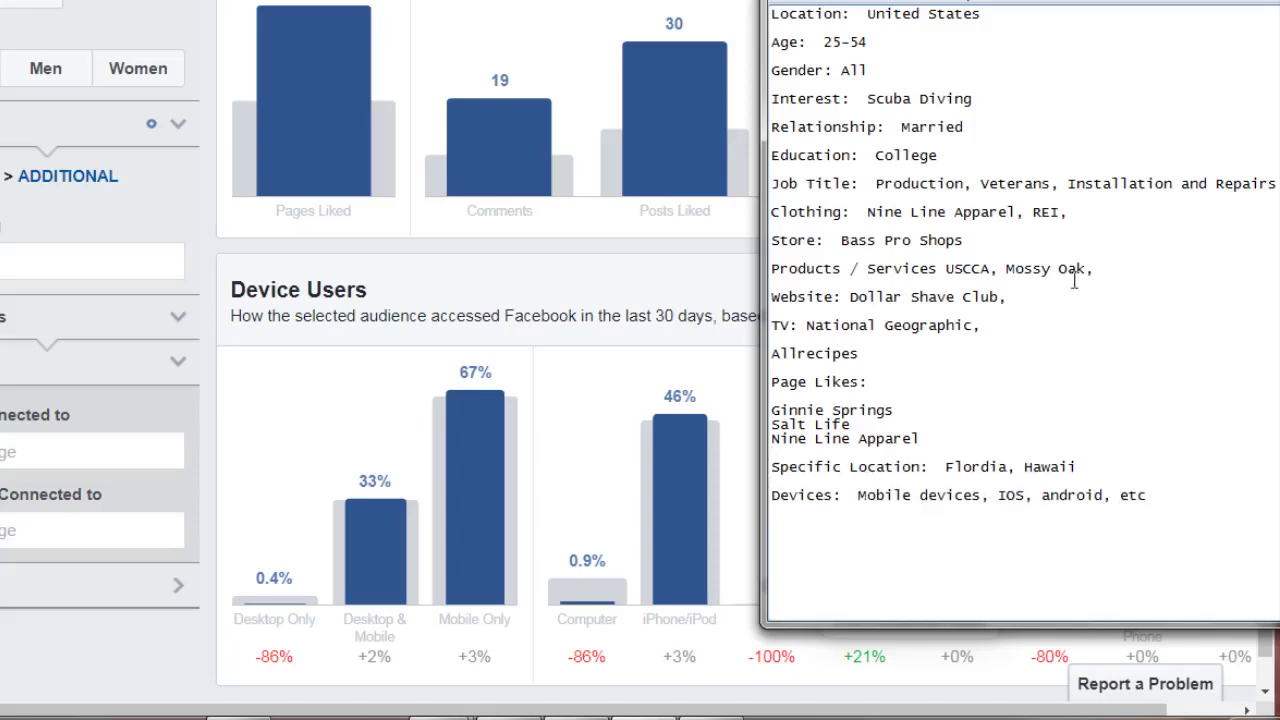
{"action": "left_click_drag", "start_coordinate": [1100, 0], "coordinate": [688, 0]}
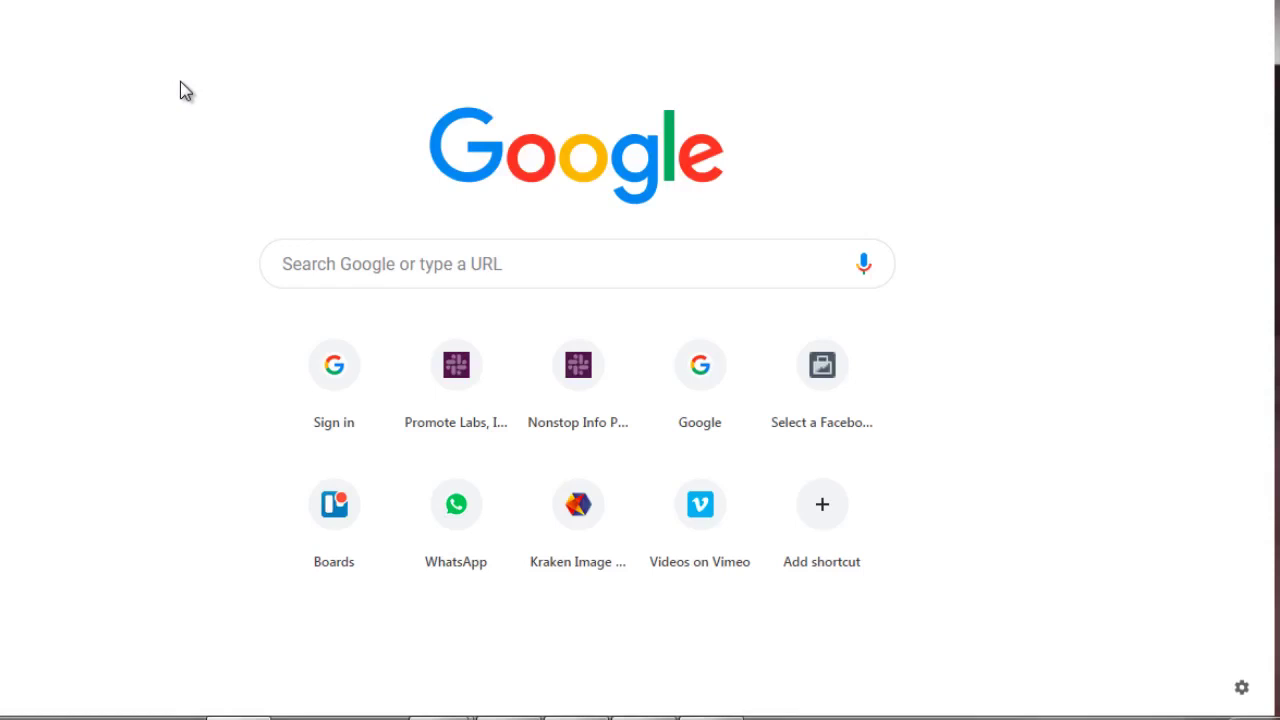
Switch to a new browser page and search Google for "food magazine".
{"action": "left_click", "coordinate": [332, 254]}
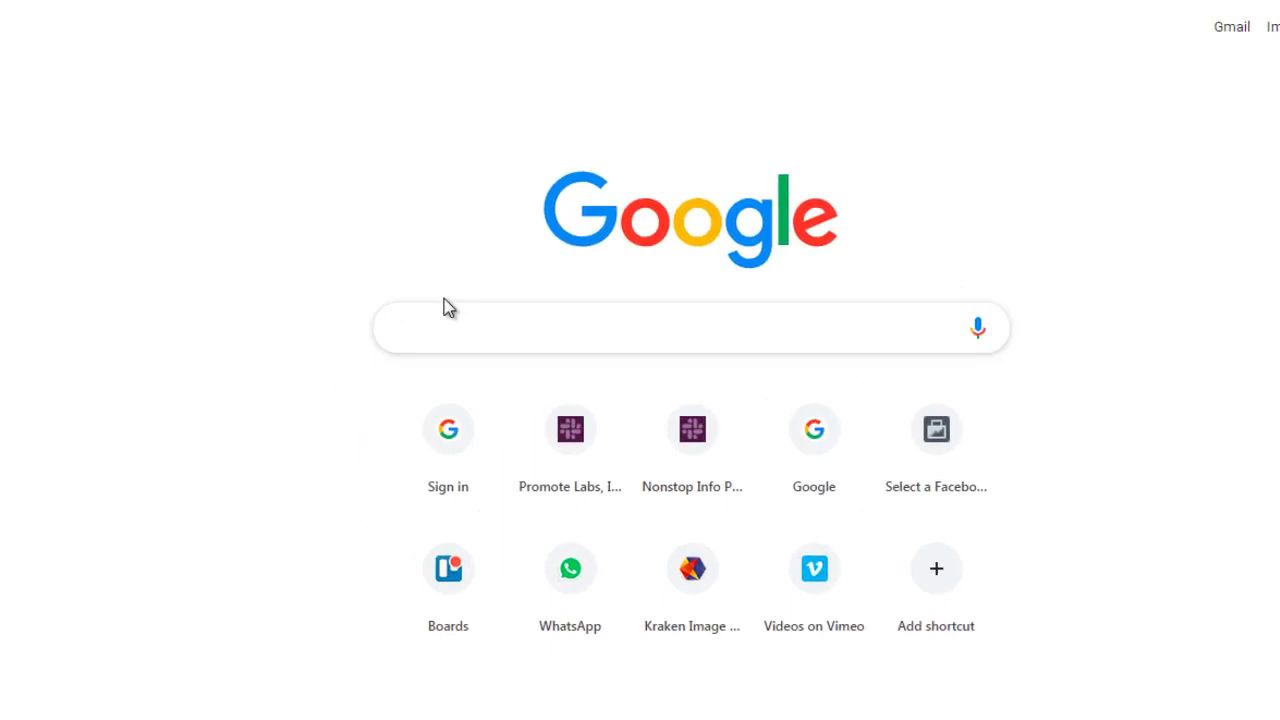
{"action": "type", "text": "food magaz"}
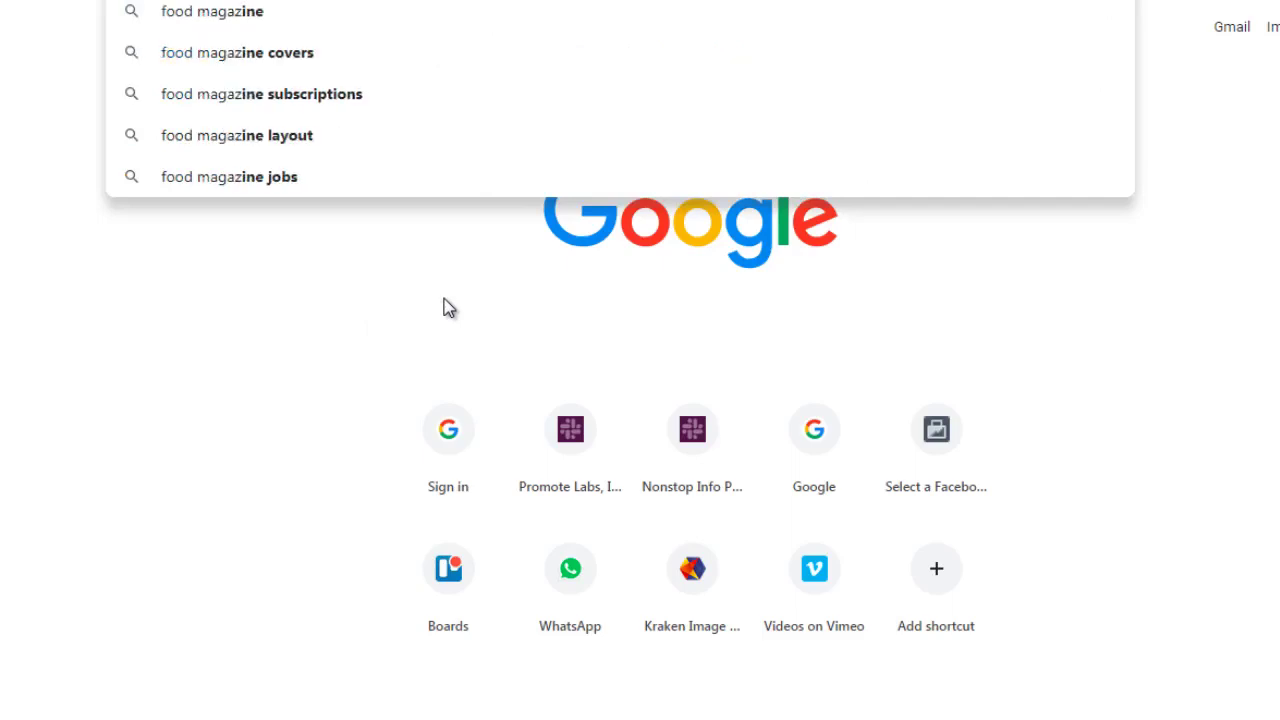
{"action": "type", "text": "ine"}
{"action": "key", "text": "Return"}
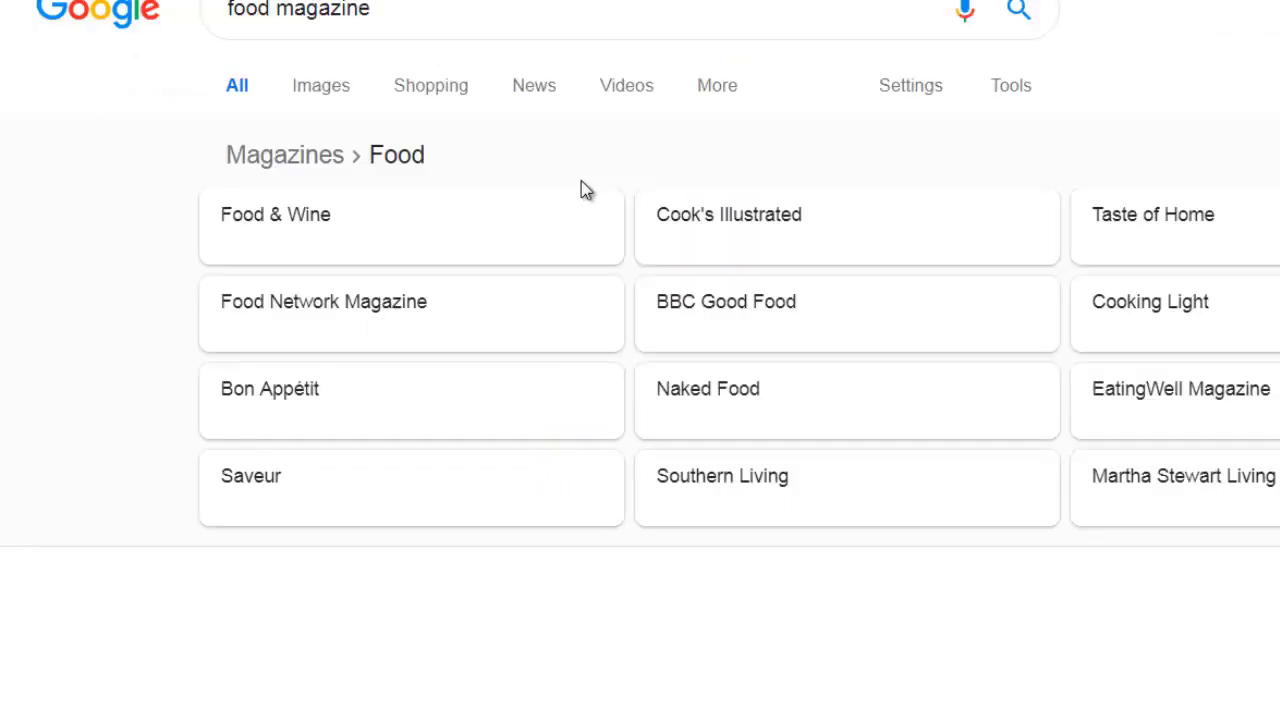
{"action": "scroll", "coordinate": [586, 190], "scroll_direction": "up", "scroll_amount": 1}
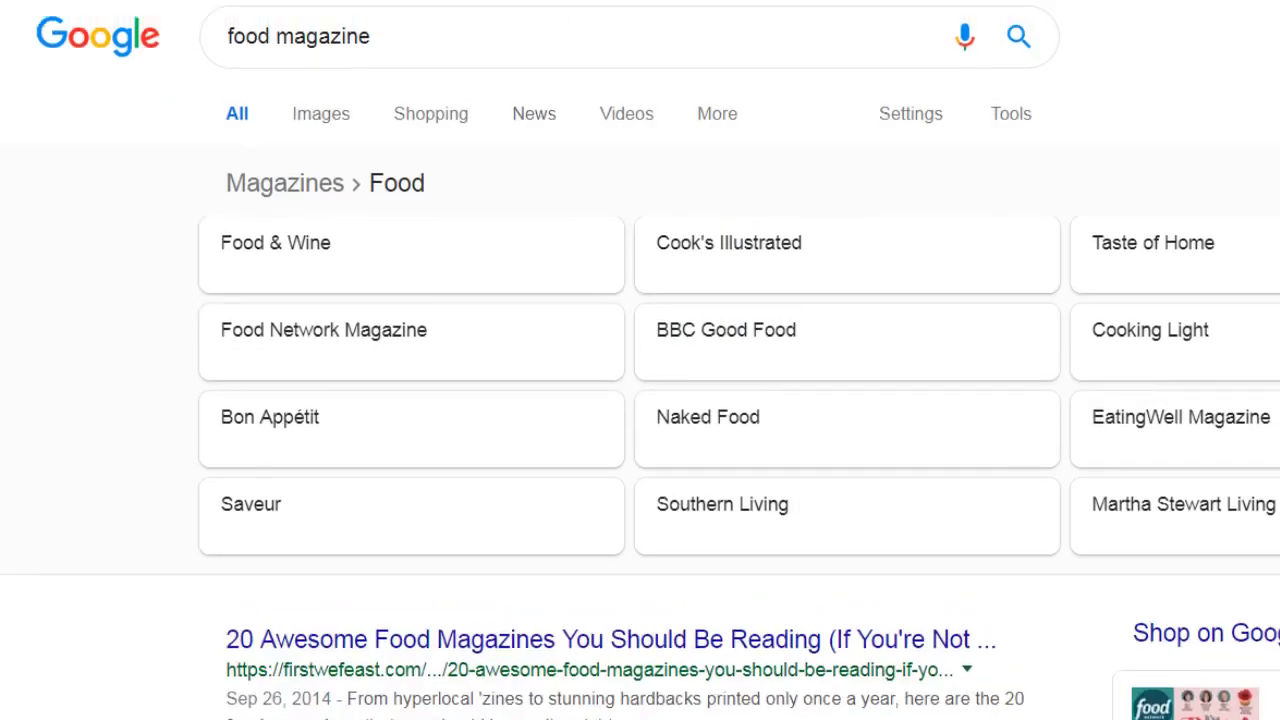
Refine the Google search to "food magazine advertise".
{"action": "left_click", "coordinate": [422, 37]}
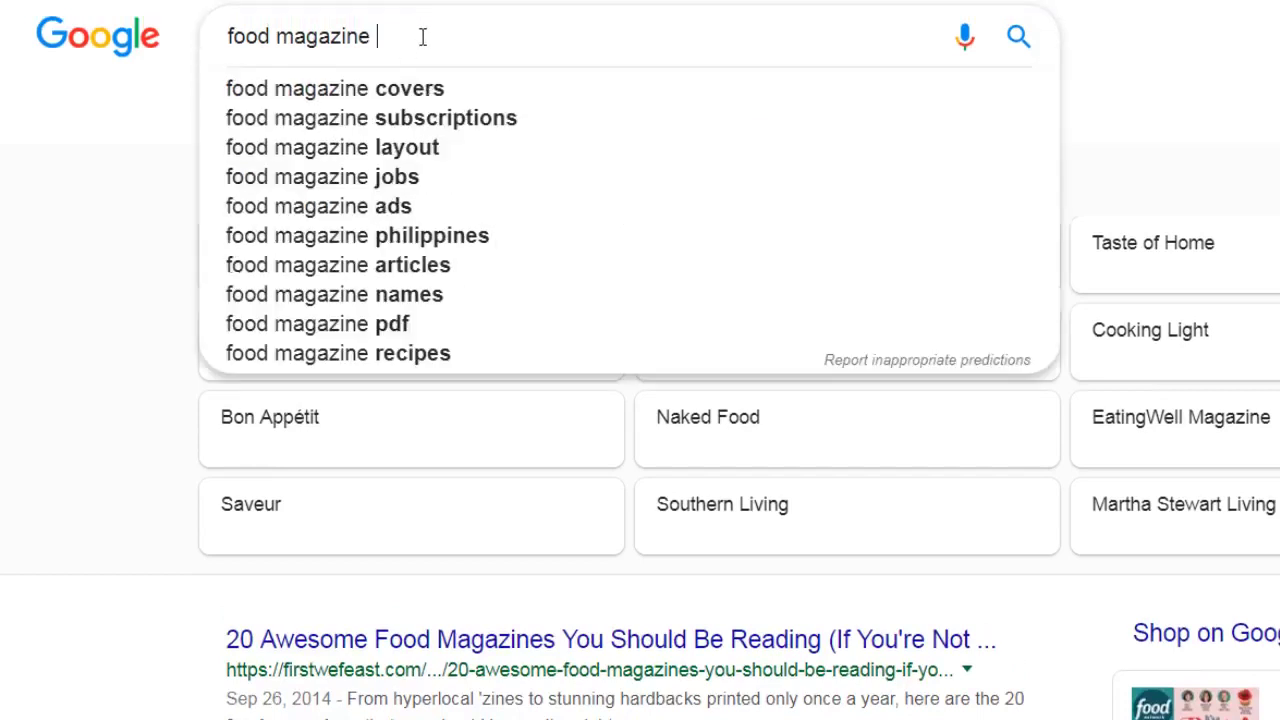
{"action": "type", "text": "adver"}
{"action": "type", "text": "tise"}
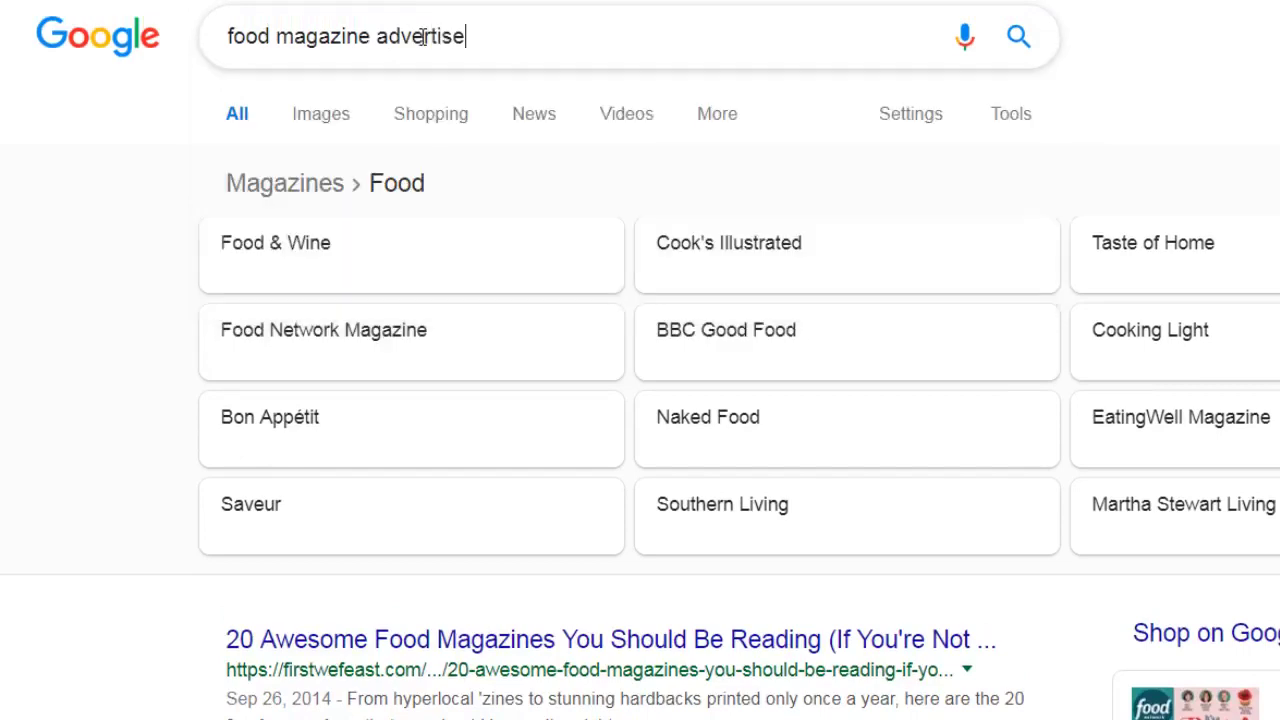
{"action": "key", "text": "Return"}
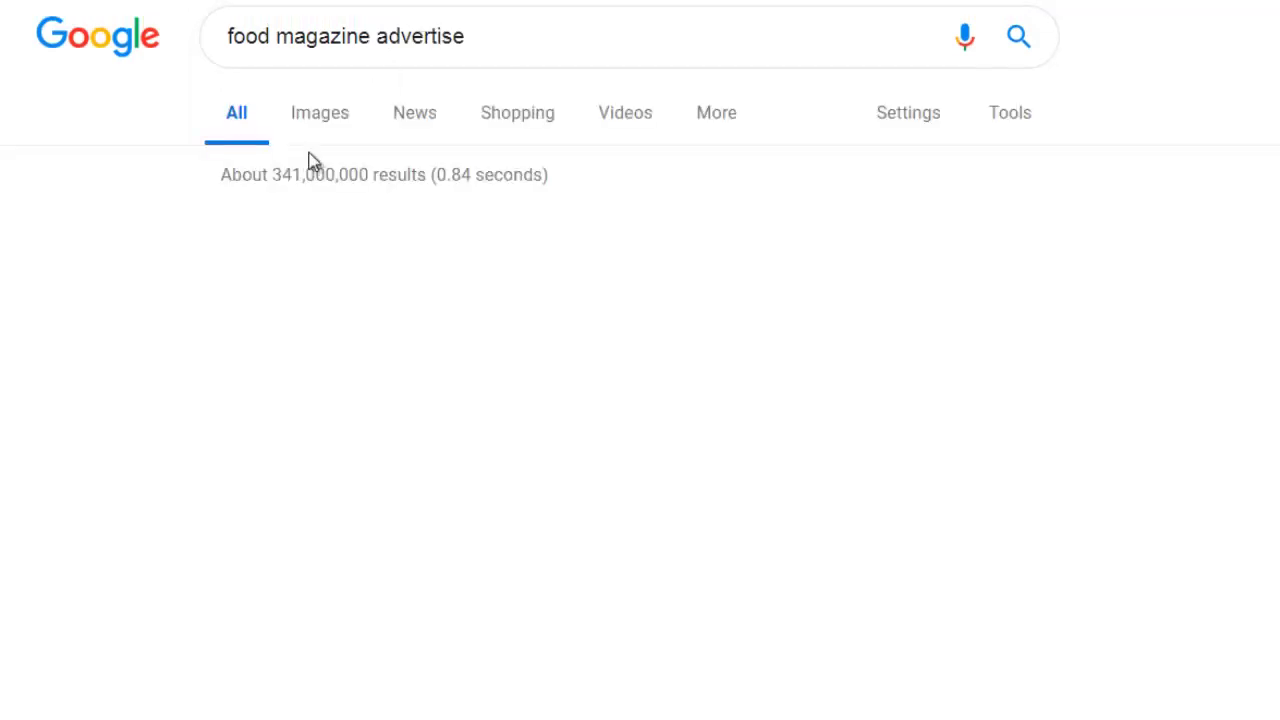
Open the Food Network Magazine Media Kit and Food & Wine Magazine Media Kit results in separate browser tabs.
{"action": "right_click", "coordinate": [352, 228]}
{"action": "left_click", "coordinate": [447, 243]}
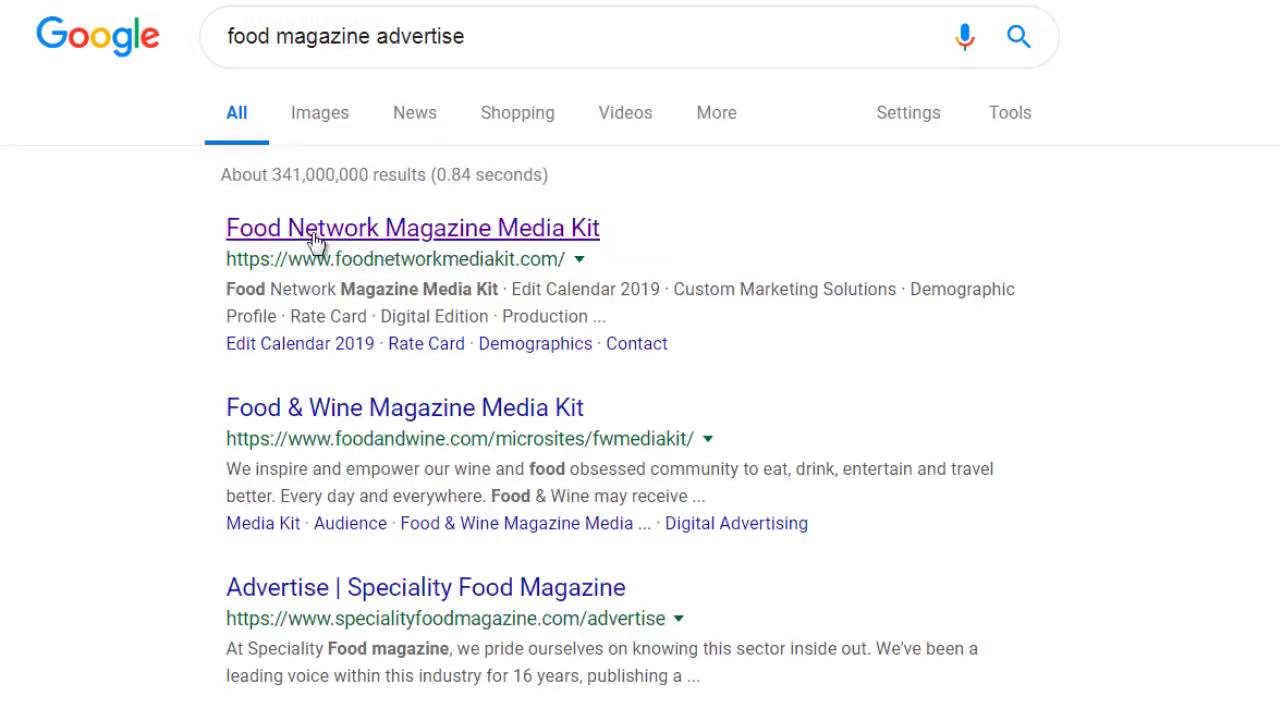
{"action": "scroll", "coordinate": [478, 143], "scroll_direction": "down", "scroll_amount": 1}
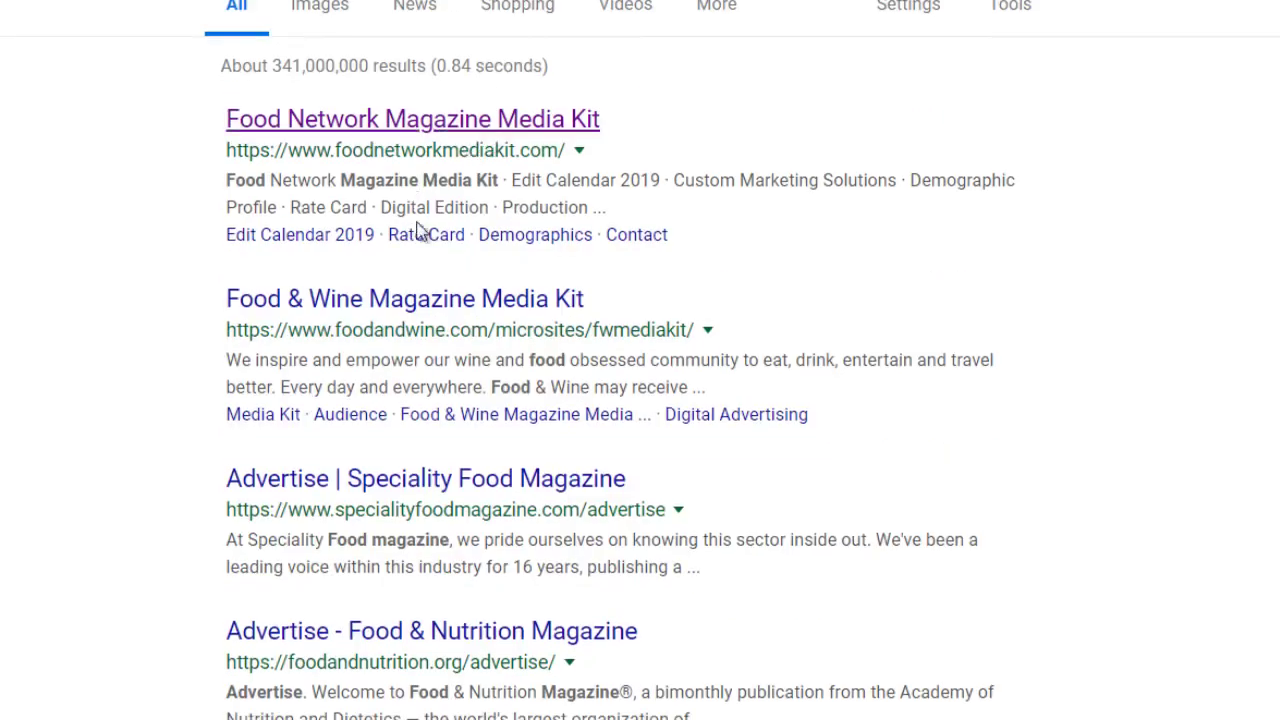
{"action": "right_click", "coordinate": [408, 304]}
{"action": "left_click", "coordinate": [500, 319]}
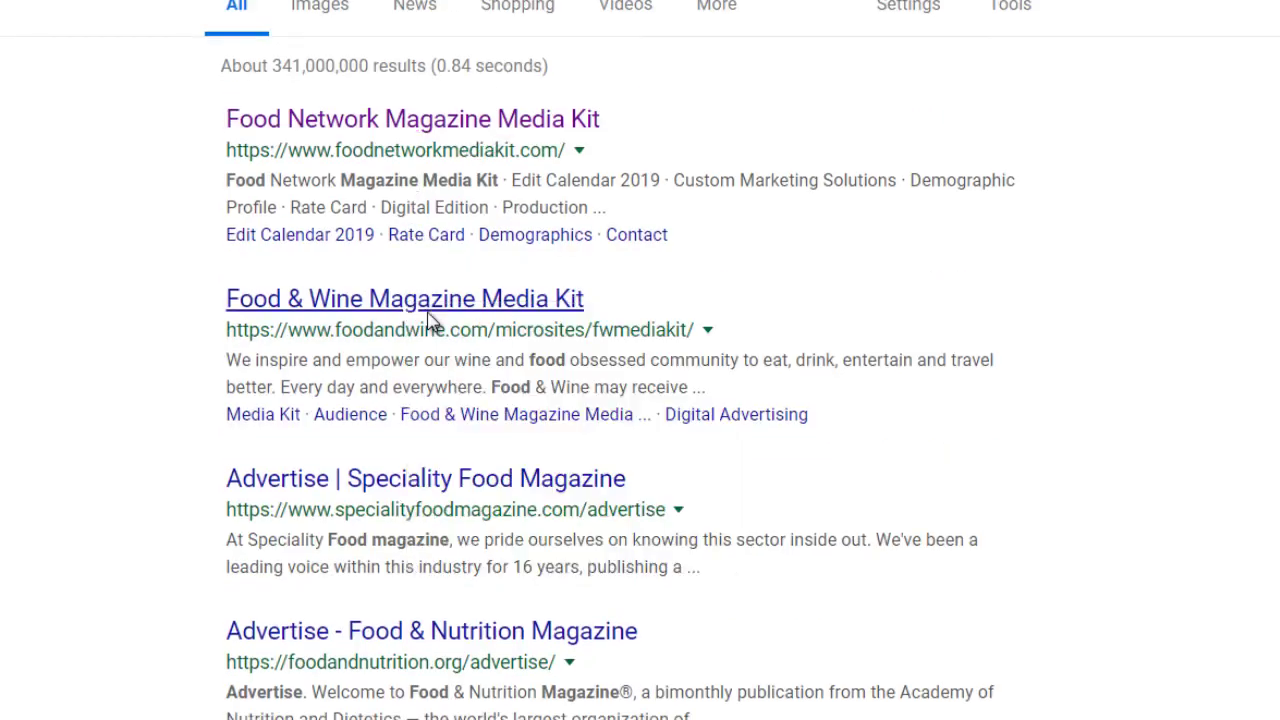
{"action": "scroll", "coordinate": [423, 326], "scroll_direction": "down", "scroll_amount": 1}
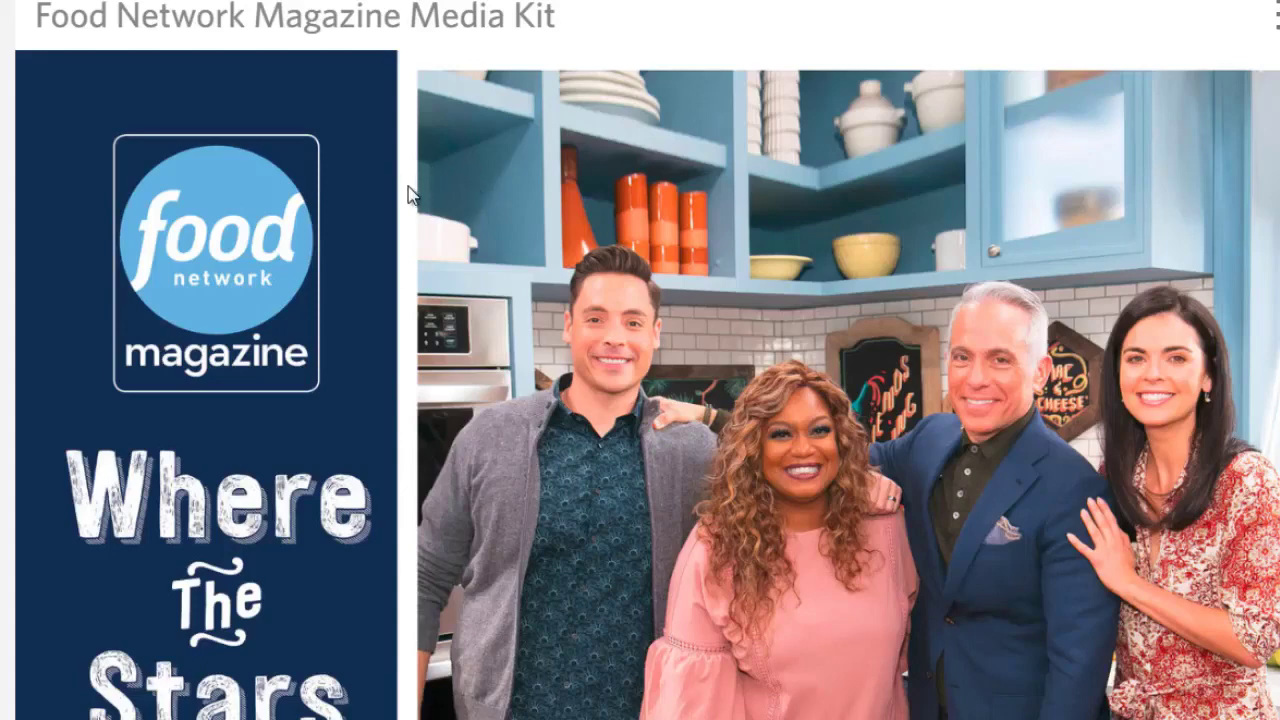
Examine the readership, subscription price and social media figures in the Food Network Magazine media kit.
{"action": "scroll", "coordinate": [408, 195], "scroll_direction": "down", "scroll_amount": 10}
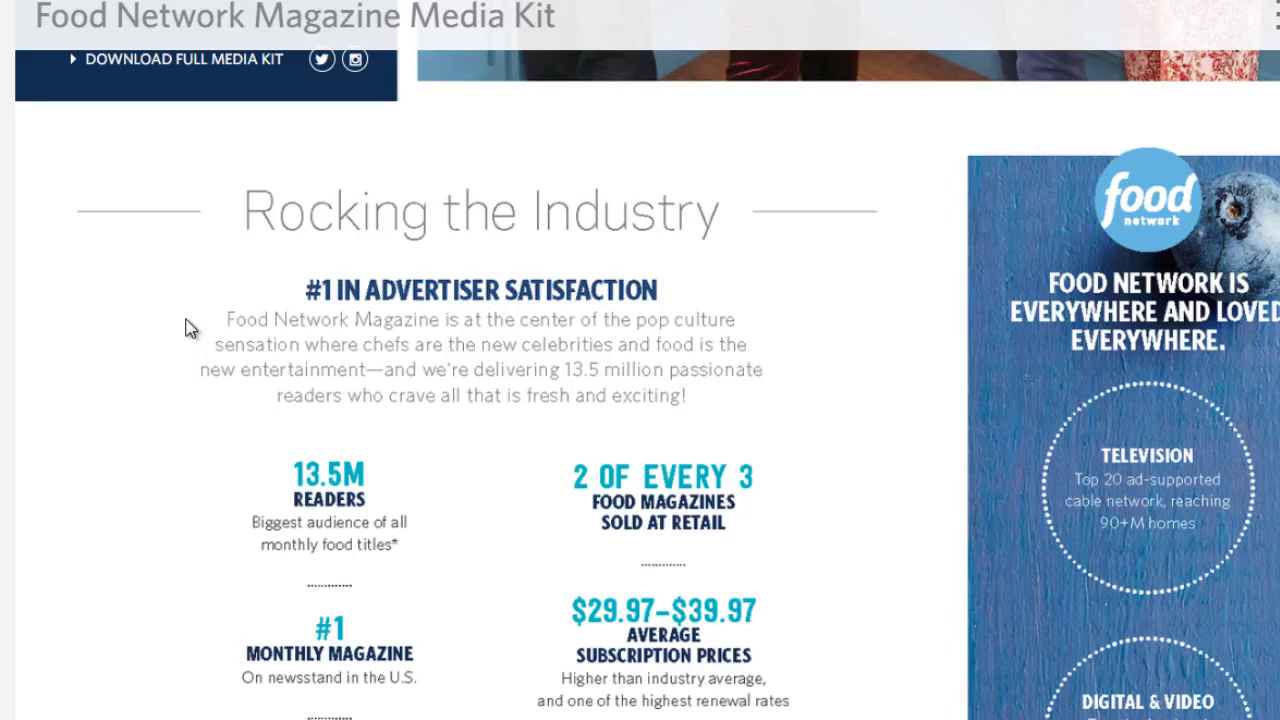
{"action": "scroll", "coordinate": [190, 328], "scroll_direction": "down", "scroll_amount": 1}
{"action": "scroll", "coordinate": [189, 328], "scroll_direction": "down", "scroll_amount": 1}
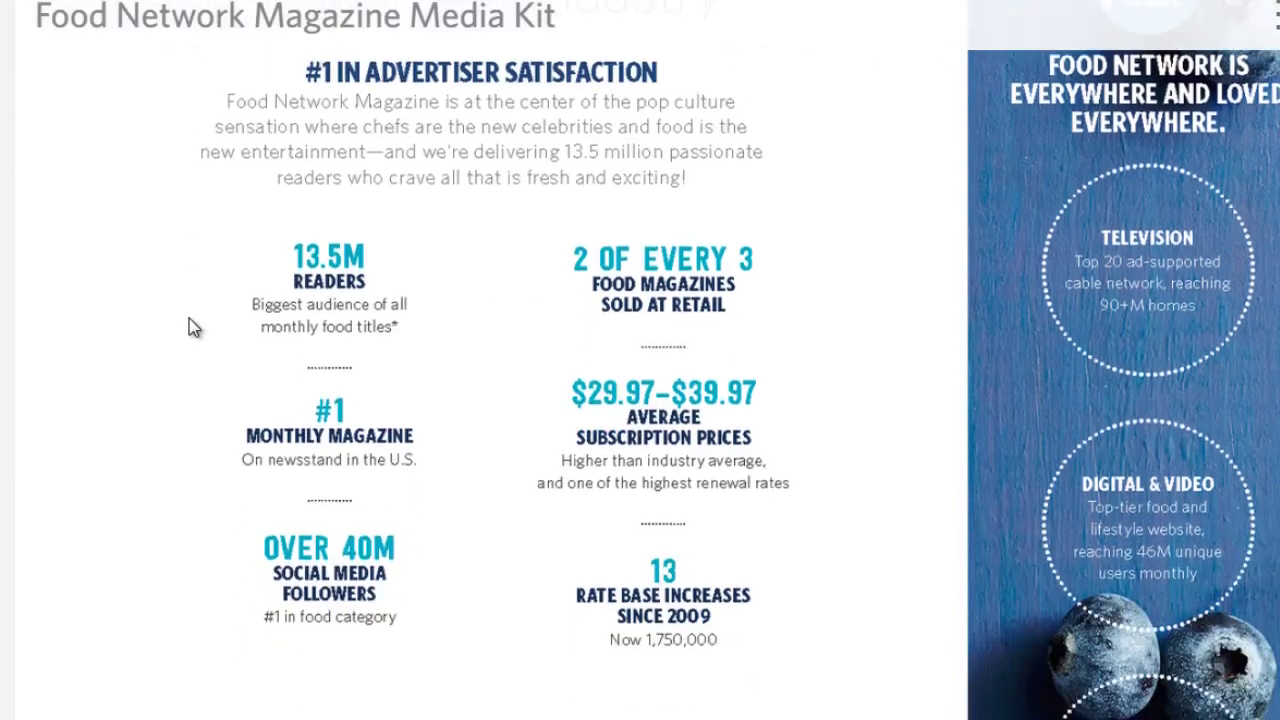
{"action": "scroll", "coordinate": [230, 305], "scroll_direction": "down", "scroll_amount": 2}
{"action": "scroll", "coordinate": [437, 374], "scroll_direction": "down", "scroll_amount": 5}
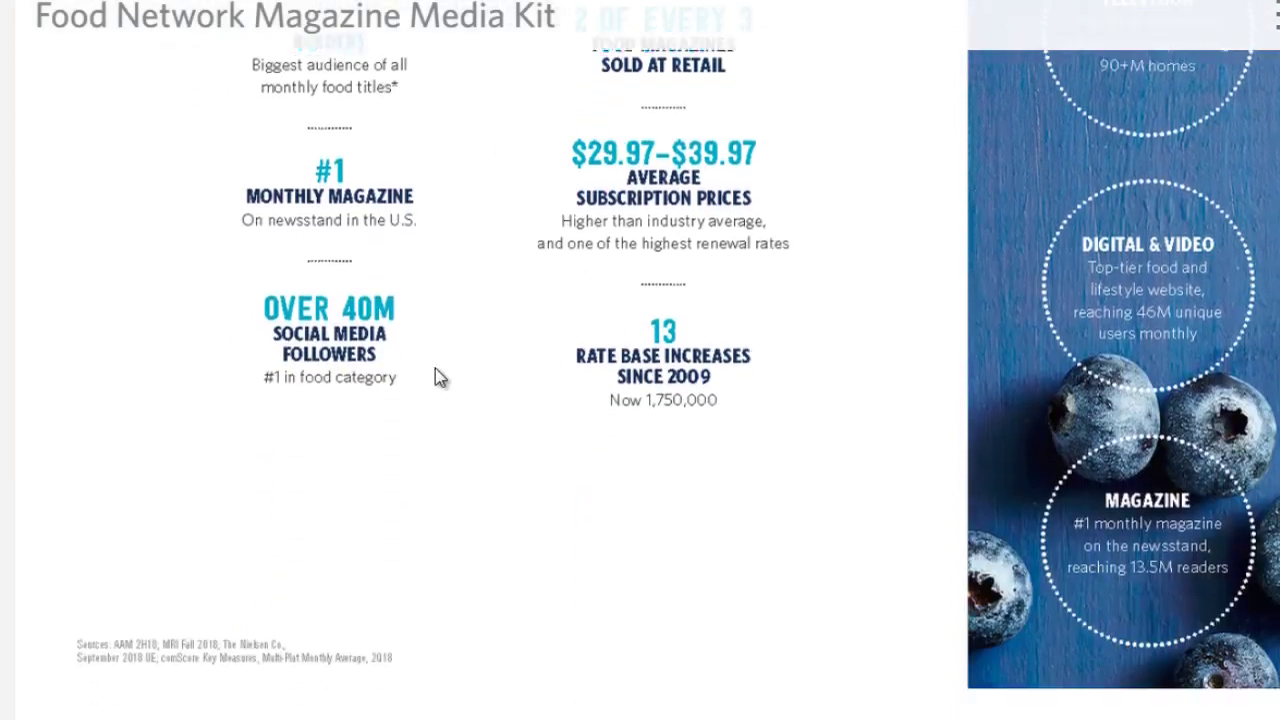
Find the demographic profile table in the Food Network Magazine media kit and examine its gender, age, income and family figures.
{"action": "scroll", "coordinate": [437, 376], "scroll_direction": "down", "scroll_amount": 4}
{"action": "scroll", "coordinate": [270, 370], "scroll_direction": "down", "scroll_amount": 10}
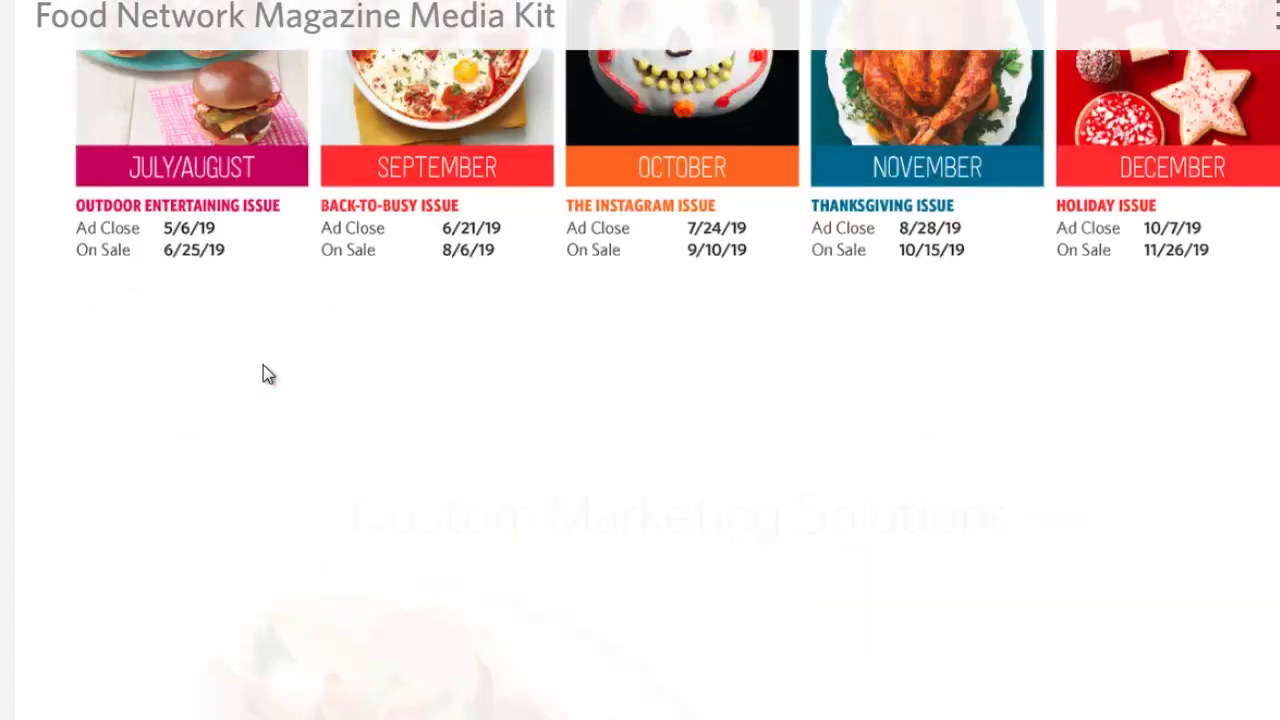
{"action": "scroll", "coordinate": [266, 369], "scroll_direction": "down", "scroll_amount": 9}
{"action": "scroll", "coordinate": [290, 356], "scroll_direction": "up", "scroll_amount": 2}
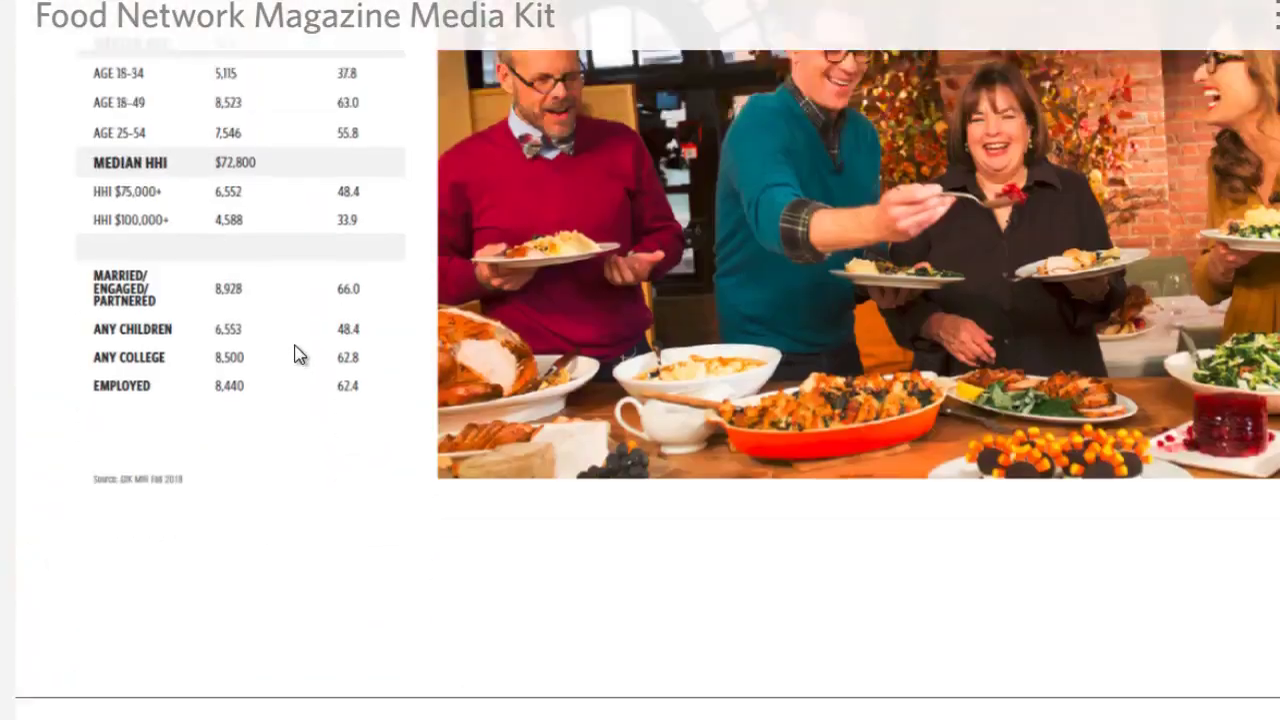
{"action": "scroll", "coordinate": [297, 355], "scroll_direction": "up", "scroll_amount": 1}
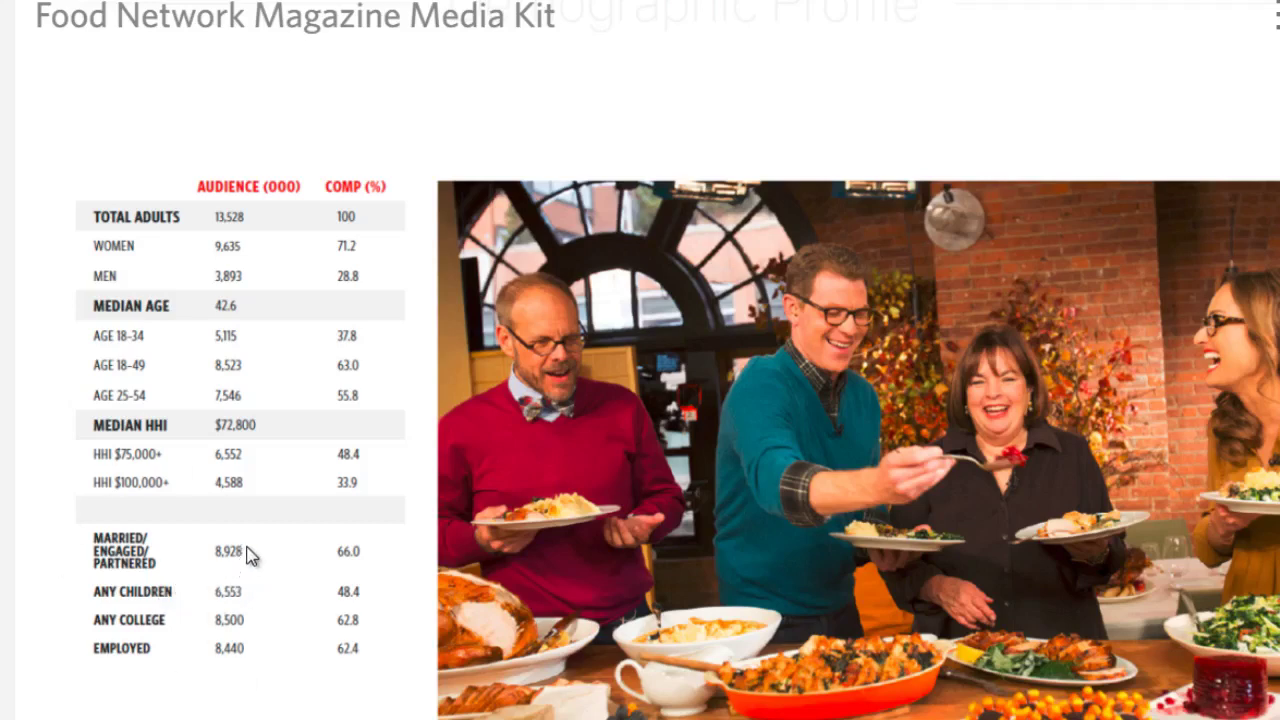
{"action": "scroll", "coordinate": [250, 552], "scroll_direction": "down", "scroll_amount": 2}
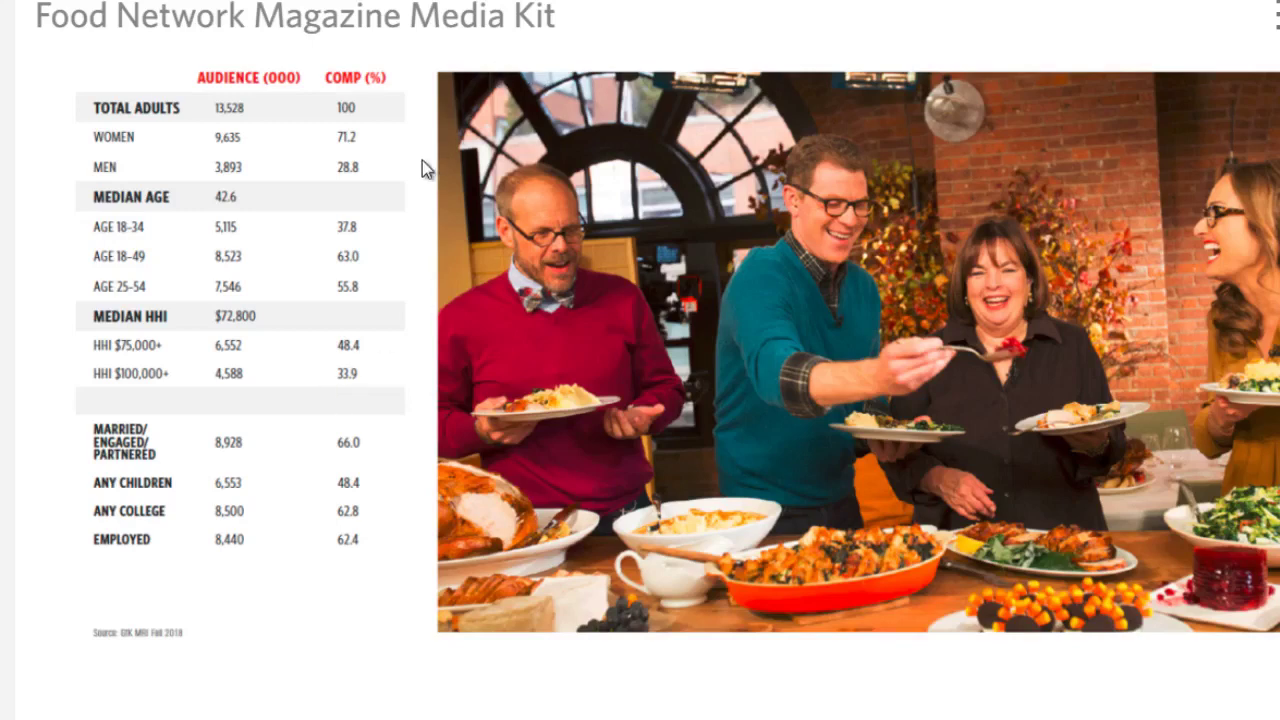
{"action": "scroll", "coordinate": [411, 174], "scroll_direction": "up", "scroll_amount": 1}
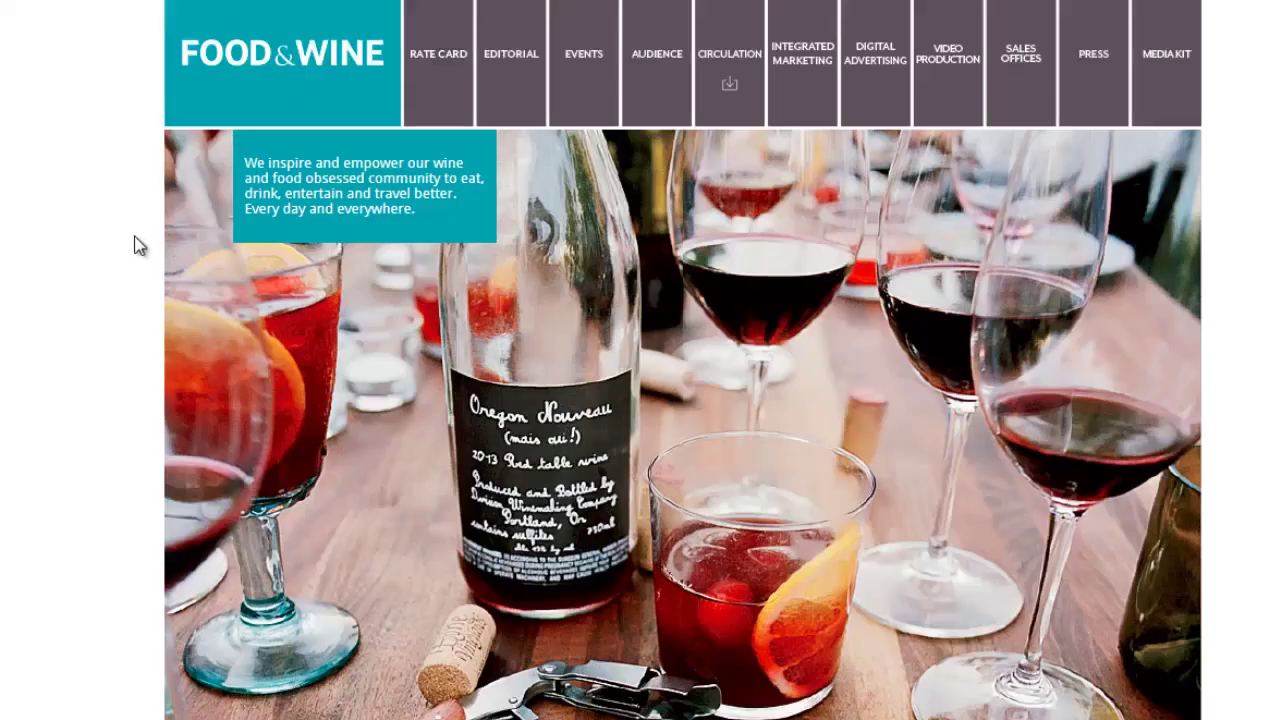
Switch to the Food & Wine media kit and open its Audience section to find the Reader Profile PDF.
{"action": "scroll", "coordinate": [131, 237], "scroll_direction": "down", "scroll_amount": 2}
{"action": "scroll", "coordinate": [127, 237], "scroll_direction": "up", "scroll_amount": 2}
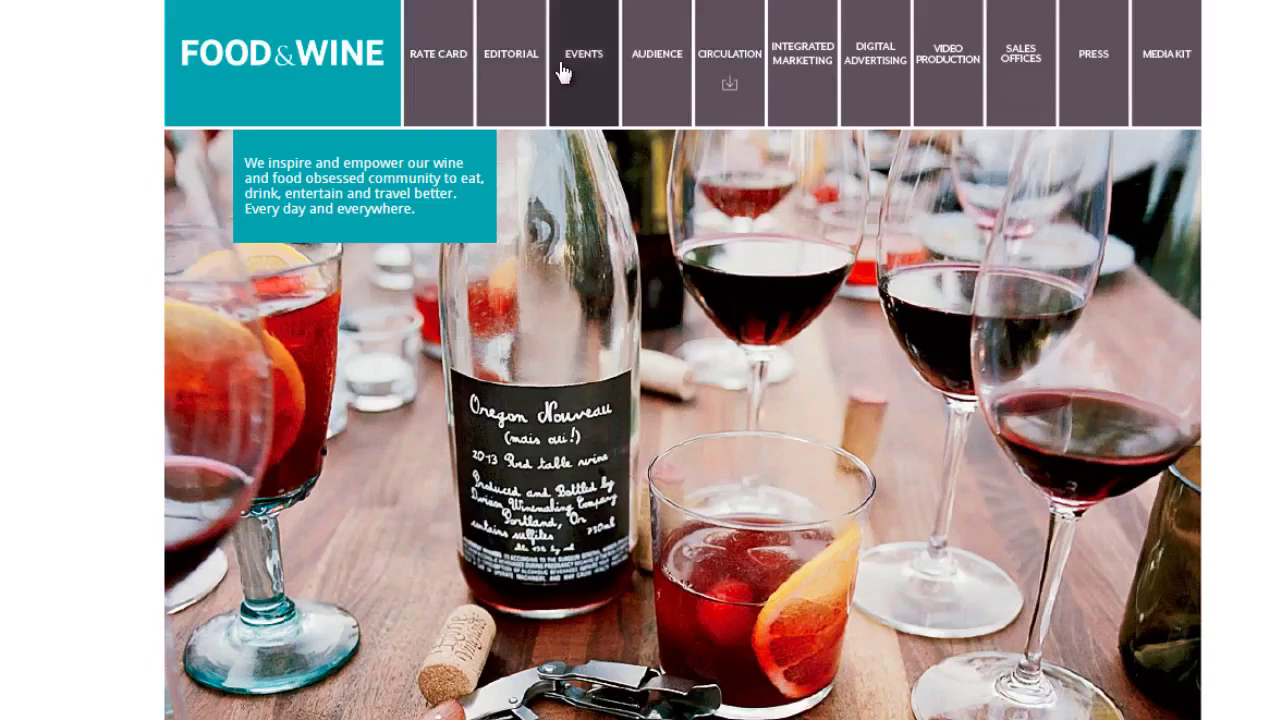
{"action": "left_click", "coordinate": [664, 63]}
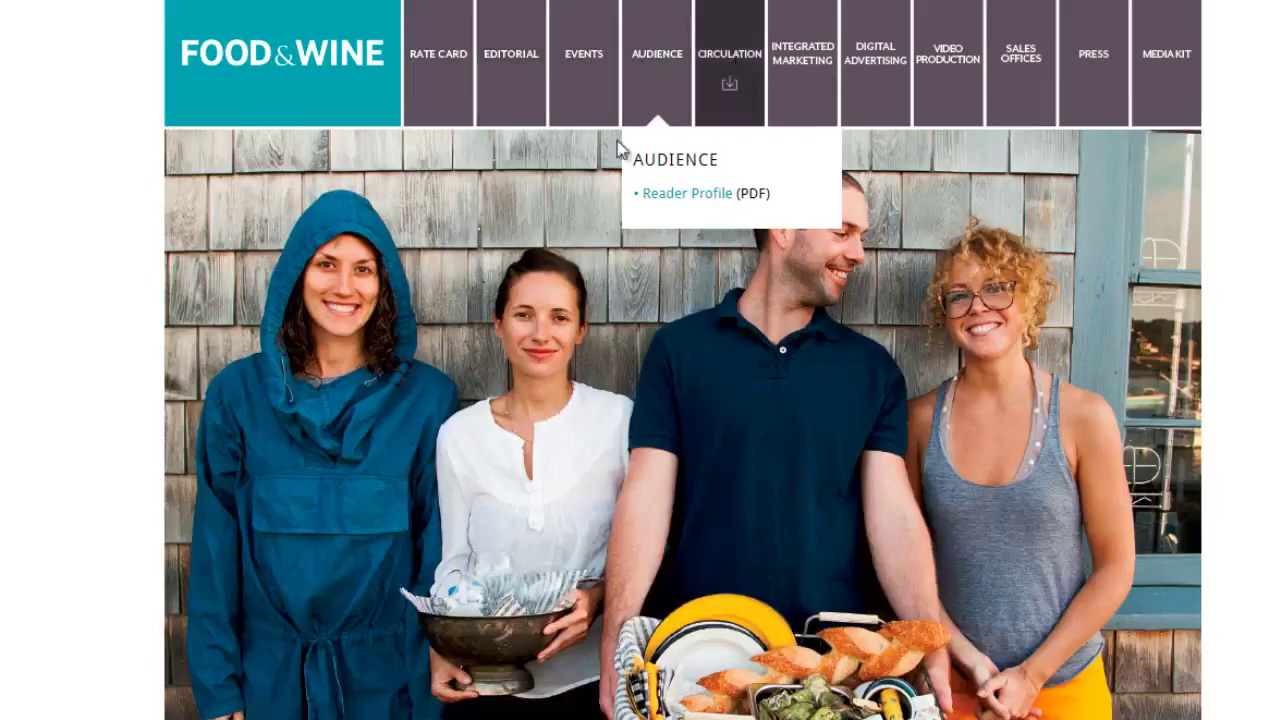
{"action": "scroll", "coordinate": [617, 140], "scroll_direction": "down", "scroll_amount": 2}
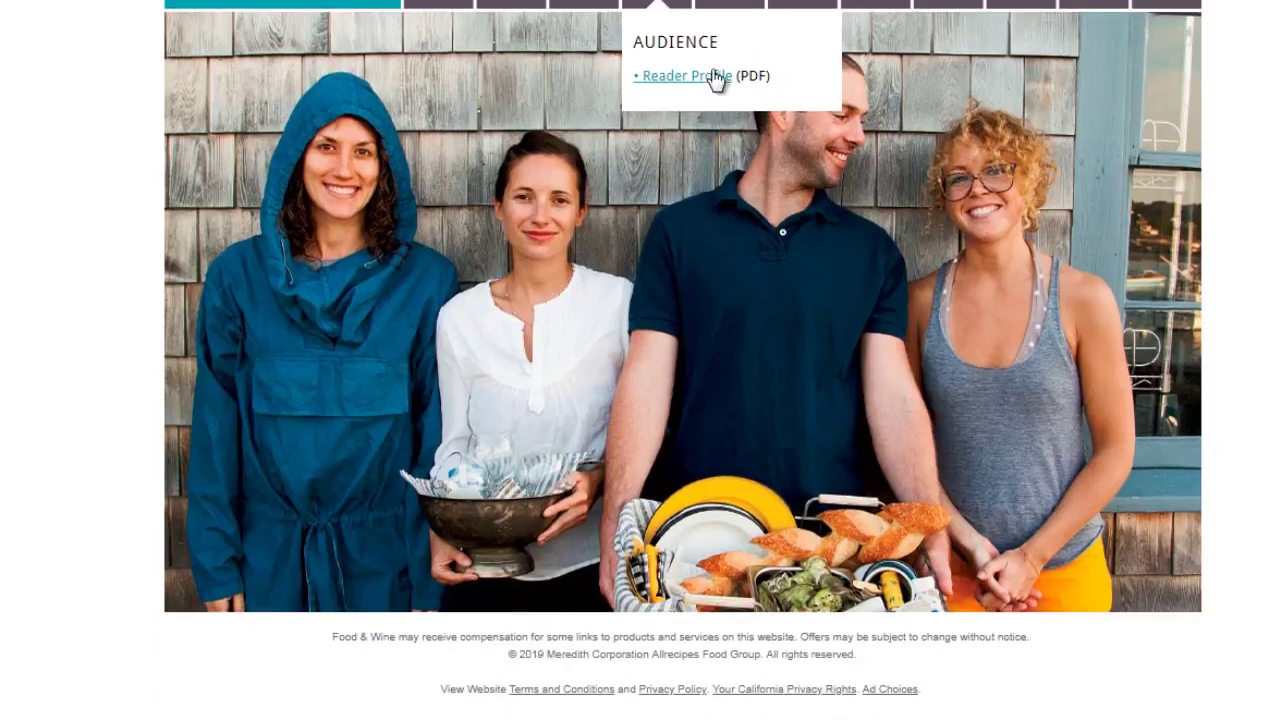